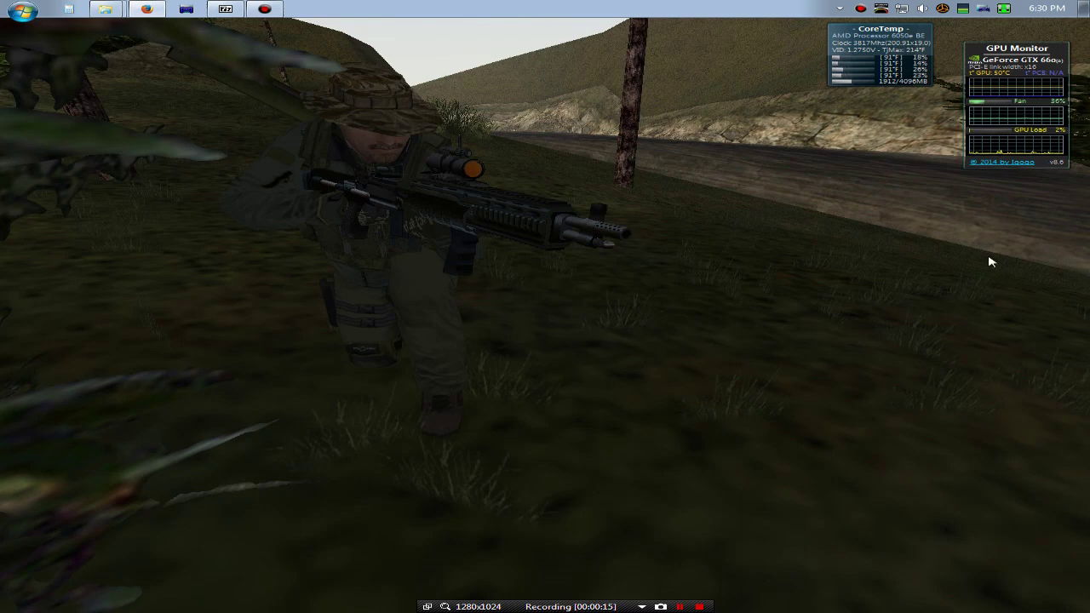
Review the Steam store pages for Ghost Recon, Desert Siege and Island Thunder linked in the forum's SEAL Team setup post, closing each page
{"action": "left_click", "coordinate": [143, 10]}
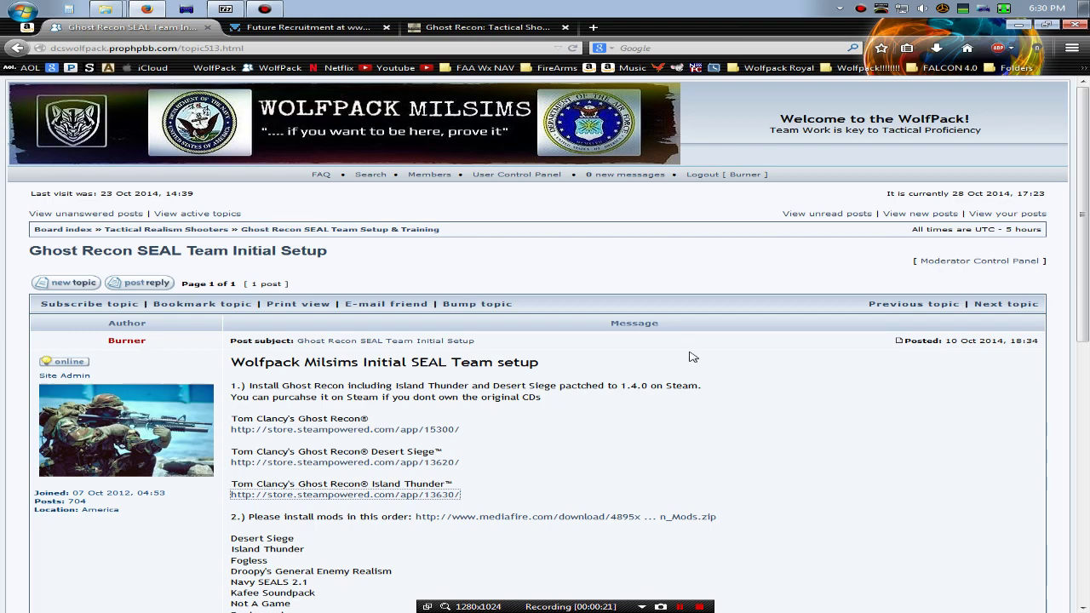
{"action": "scroll", "coordinate": [692, 356], "scroll_direction": "down", "scroll_amount": 3}
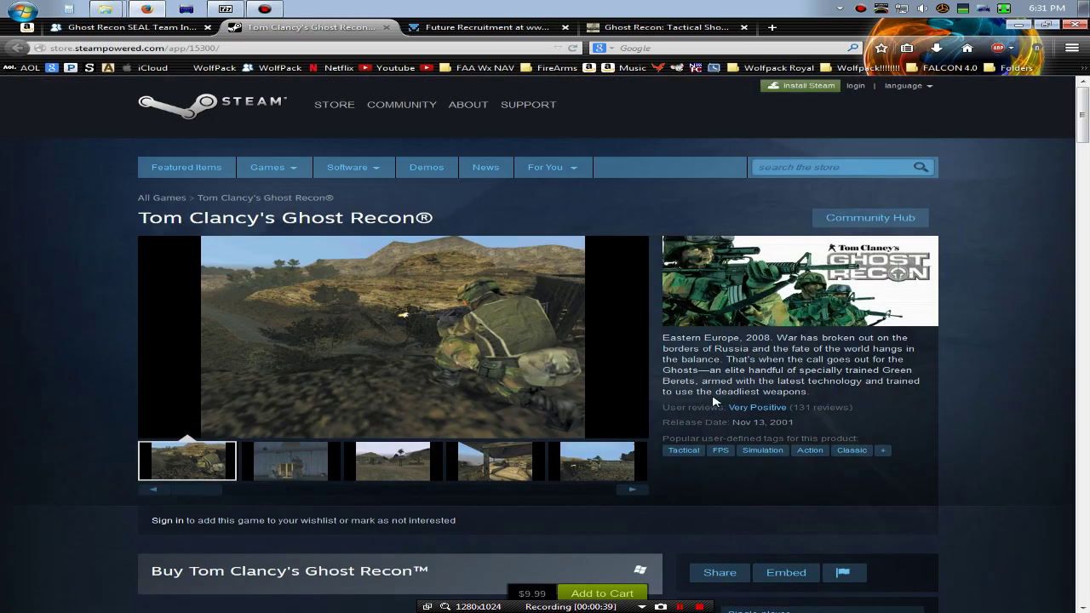
{"action": "scroll", "coordinate": [714, 400], "scroll_direction": "down", "scroll_amount": 2}
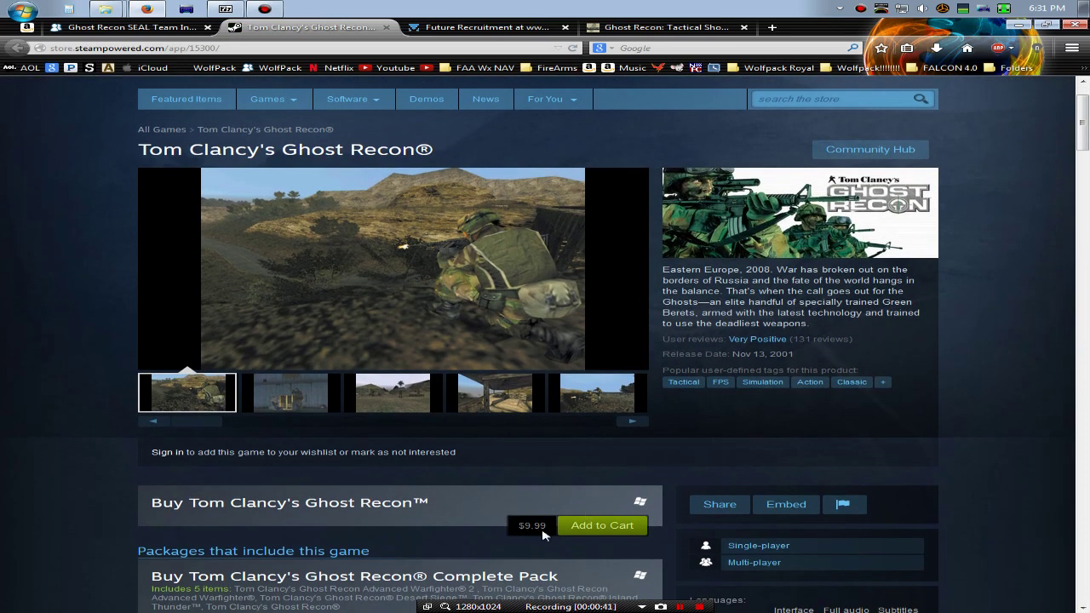
{"action": "left_click", "coordinate": [385, 26]}
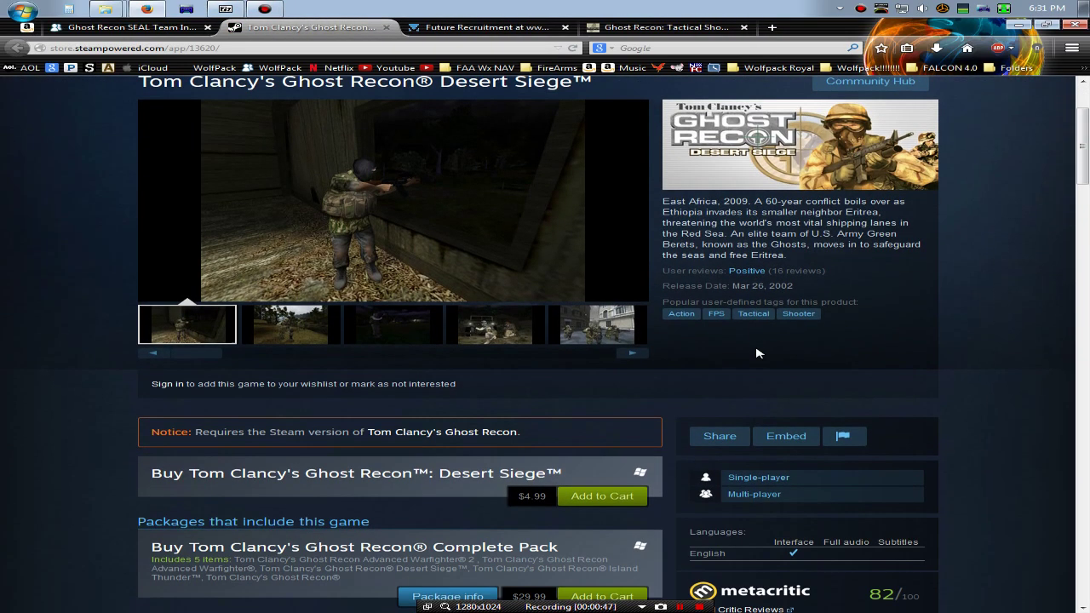
{"action": "left_click", "coordinate": [386, 27]}
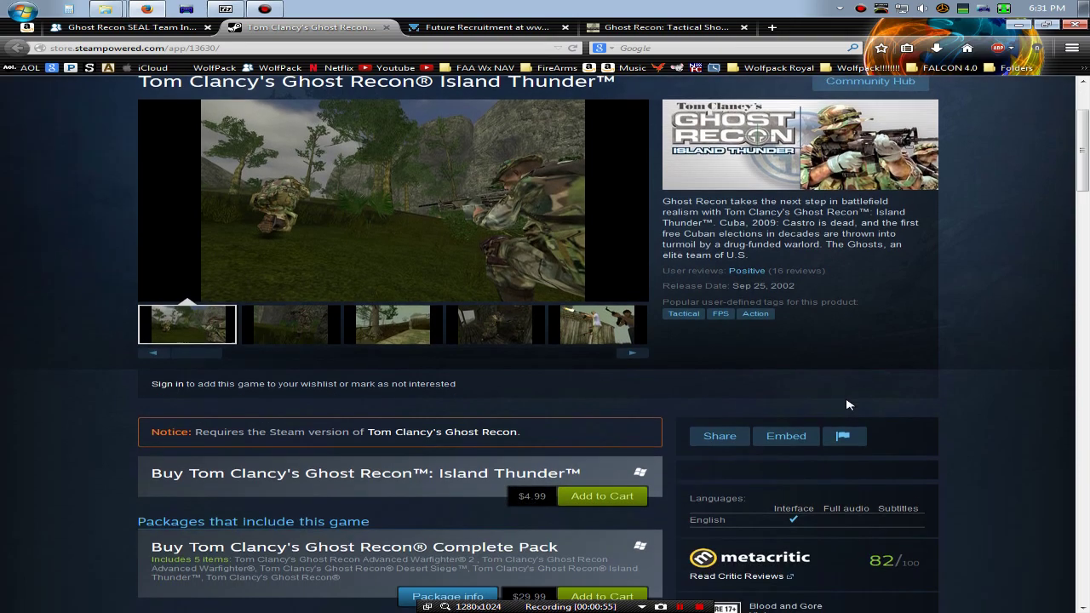
{"action": "scroll", "coordinate": [846, 404], "scroll_direction": "up", "scroll_amount": 3}
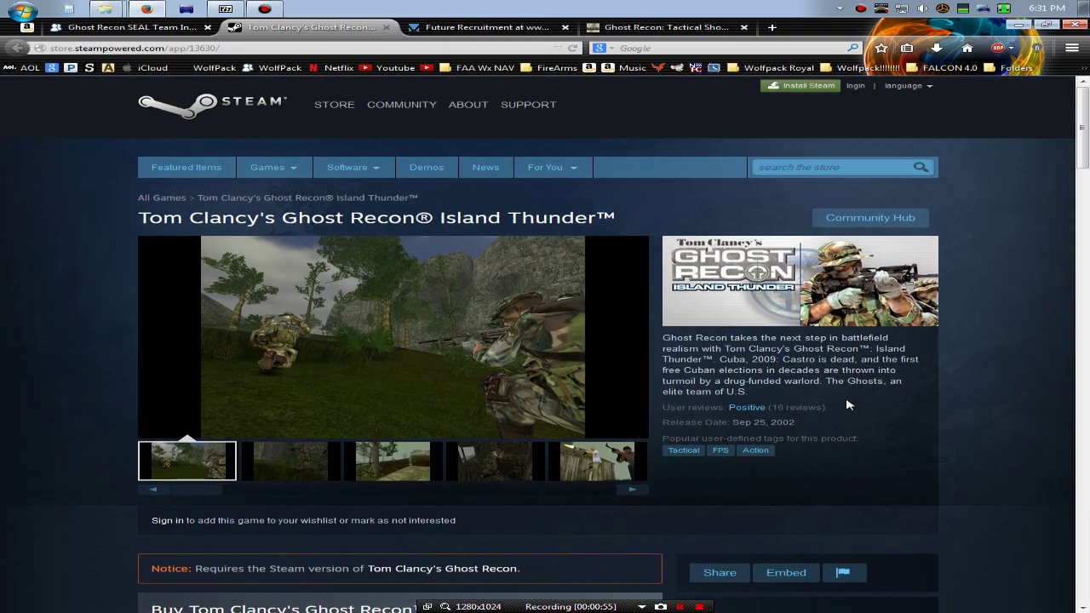
{"action": "left_click", "coordinate": [384, 28]}
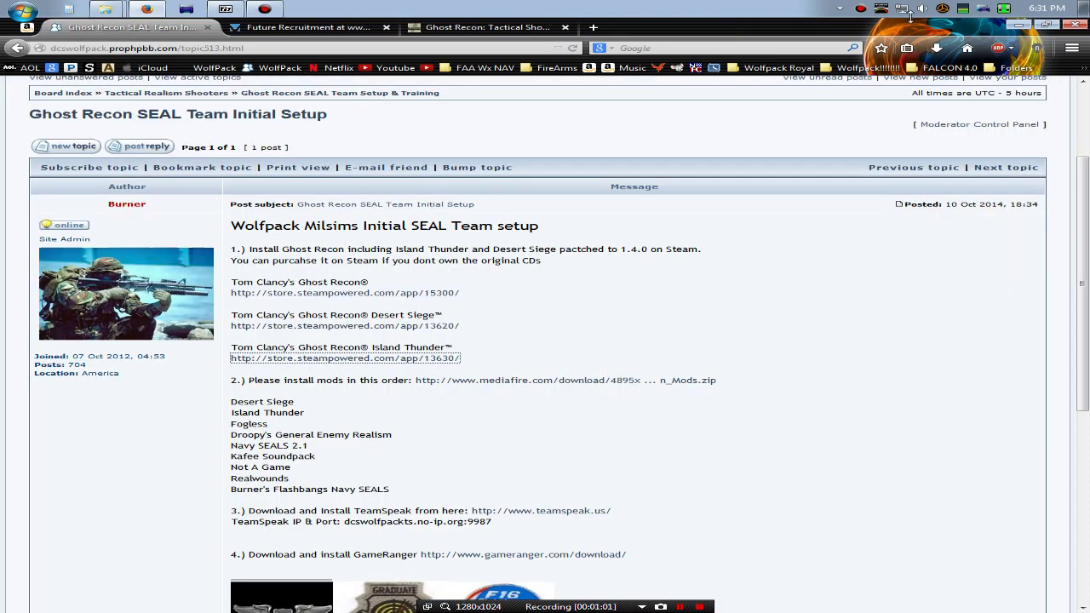
Review the post's mod installation order and the MediaFire download page for Wolfpack Ghost Recon Mods.zip, and return to the post
{"action": "left_click", "coordinate": [477, 155]}
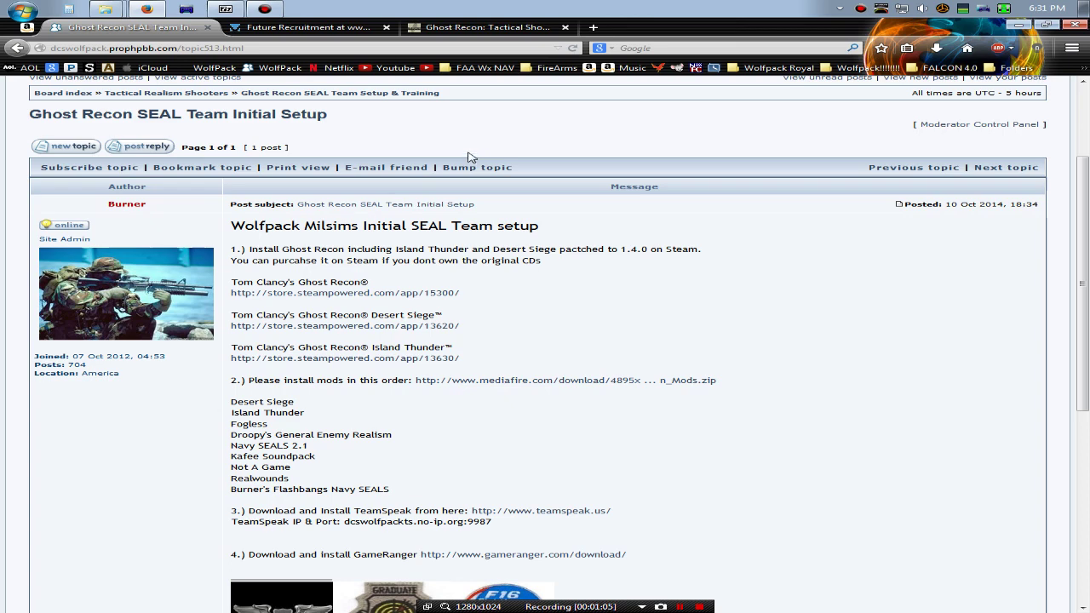
{"action": "scroll", "coordinate": [574, 260], "scroll_direction": "down", "scroll_amount": 2}
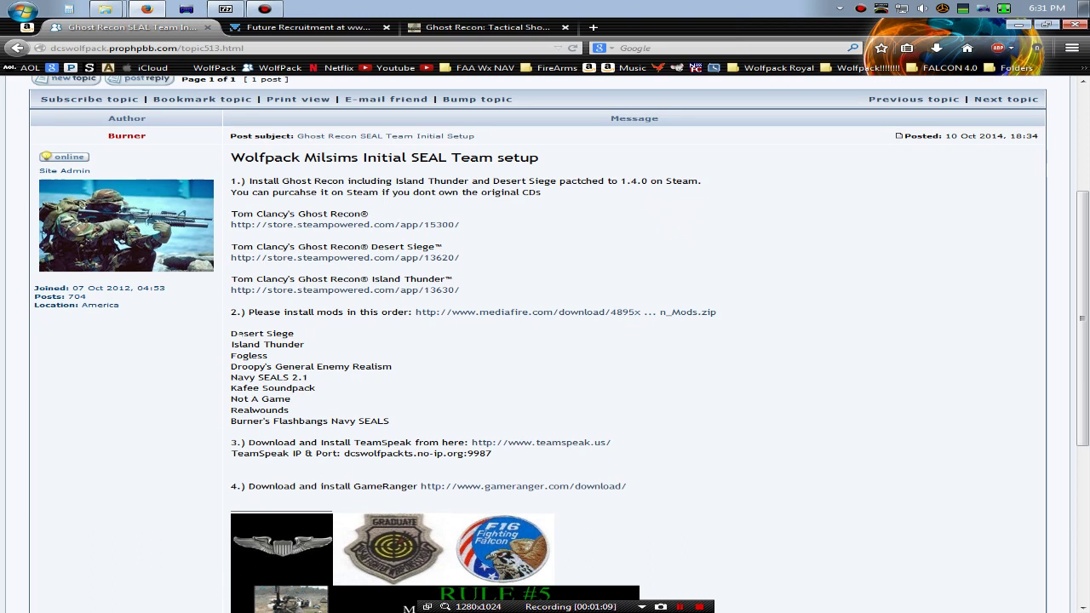
{"action": "left_click_drag", "start_coordinate": [230, 332], "coordinate": [410, 424]}
{"action": "left_click", "coordinate": [430, 422]}
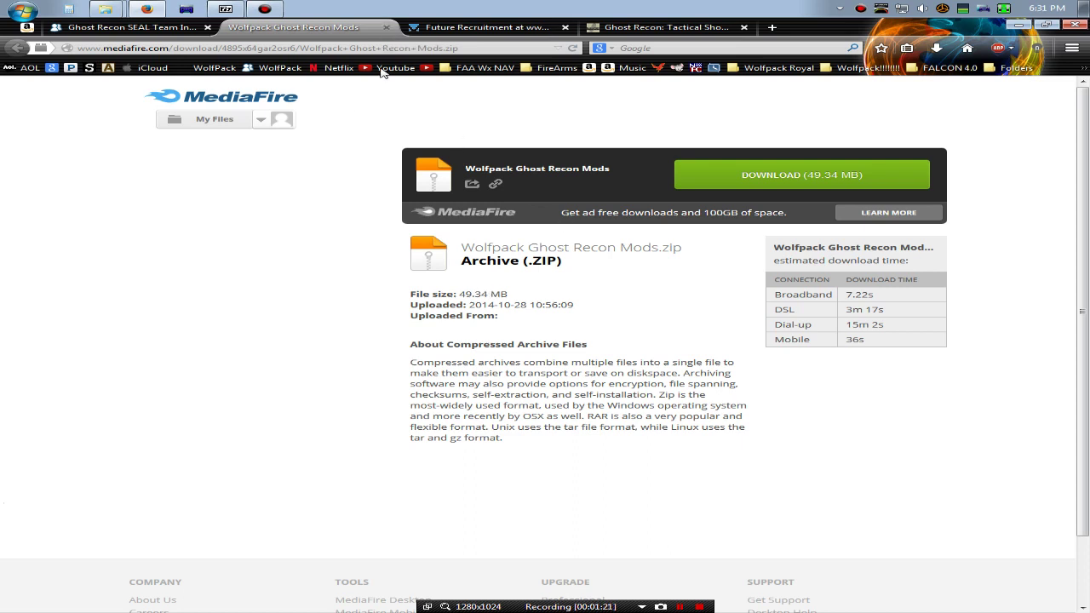
{"action": "left_click", "coordinate": [386, 29]}
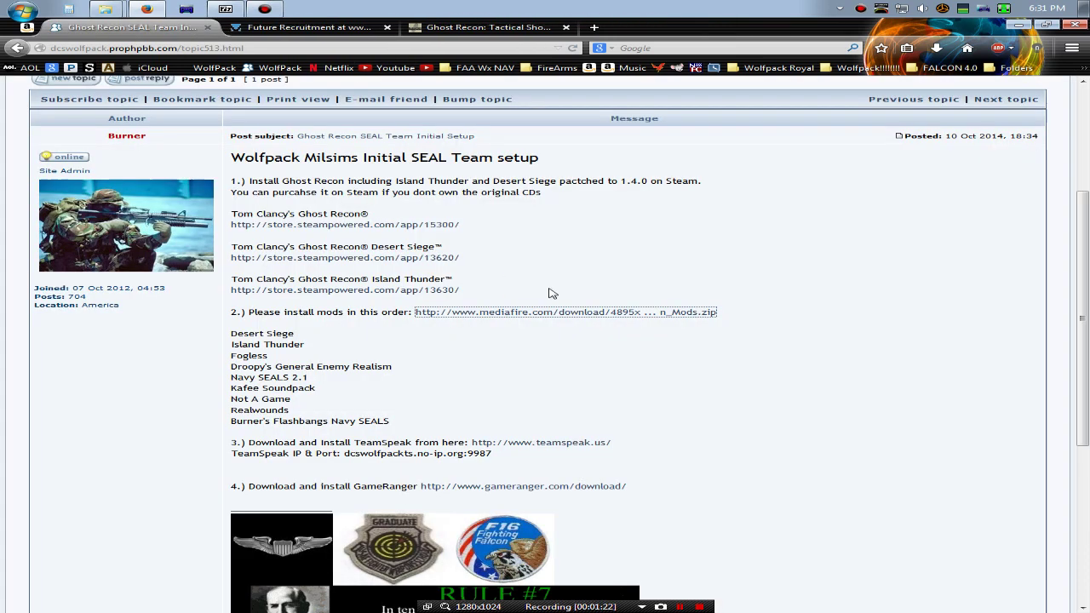
Switch from the browser to Windows Explorer and open the Mods folder inside the Ghost Recon folder on XDRIVE (D:)
{"action": "left_click", "coordinate": [1021, 25]}
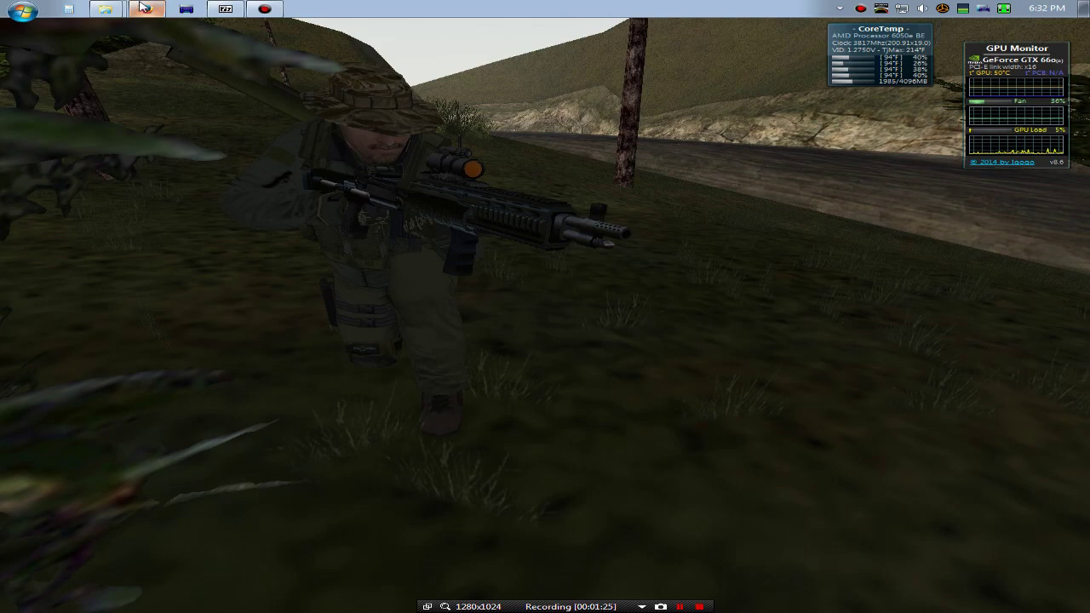
{"action": "mouse_move", "coordinate": [105, 9]}
{"action": "left_click", "coordinate": [113, 38]}
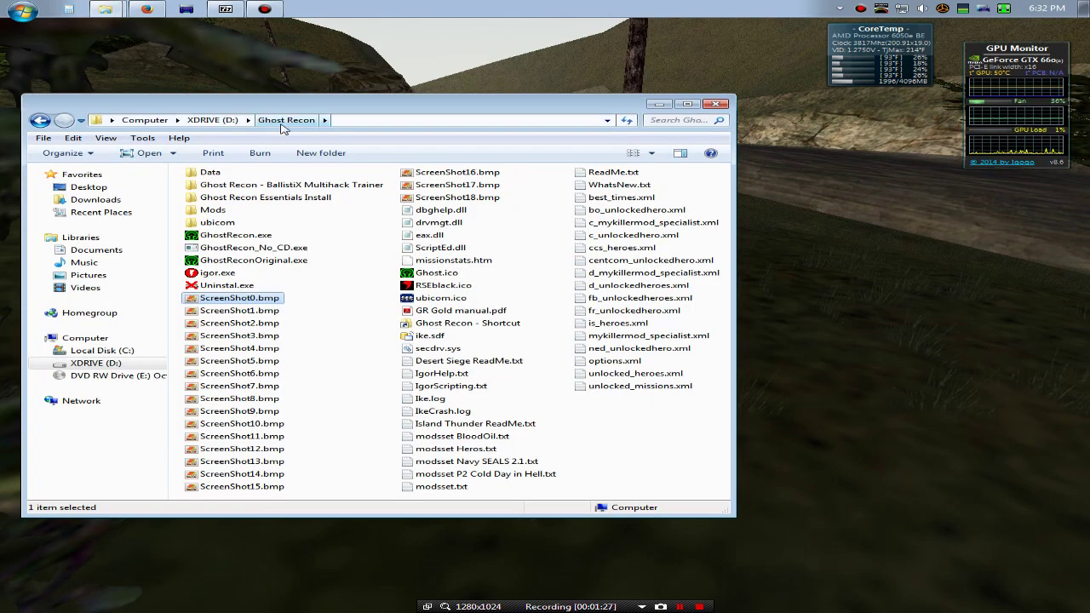
{"action": "left_click_drag", "start_coordinate": [341, 104], "coordinate": [336, 81]}
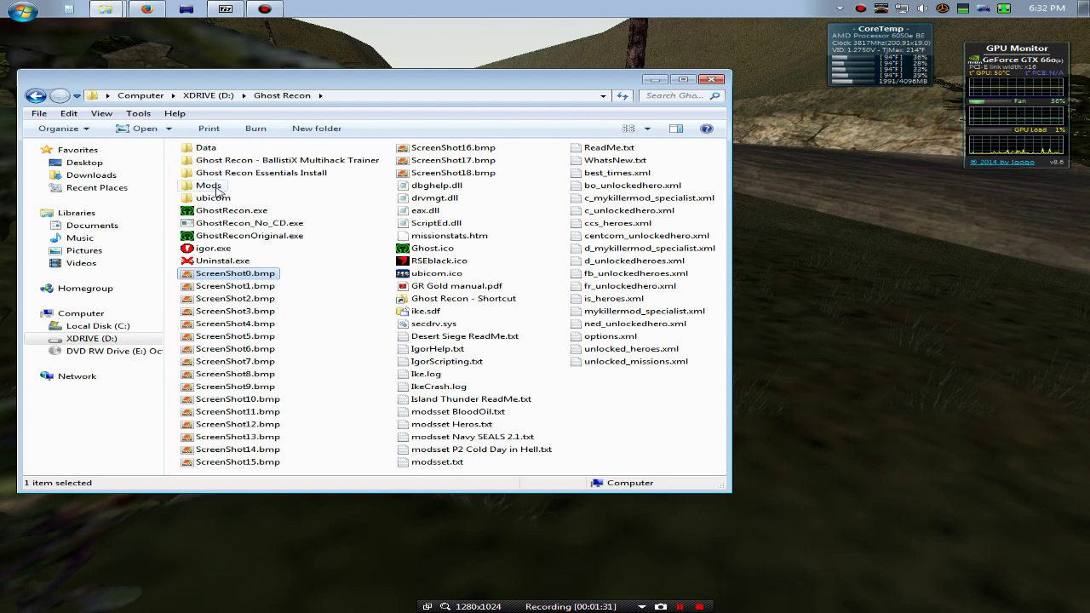
{"action": "left_click", "coordinate": [287, 196]}
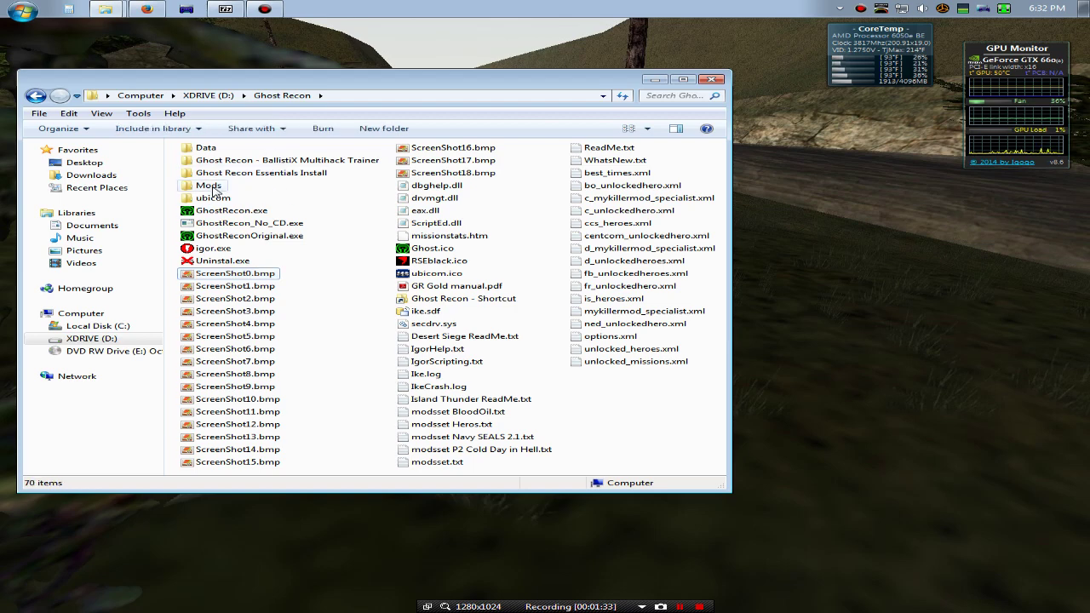
{"action": "double_click", "coordinate": [211, 185]}
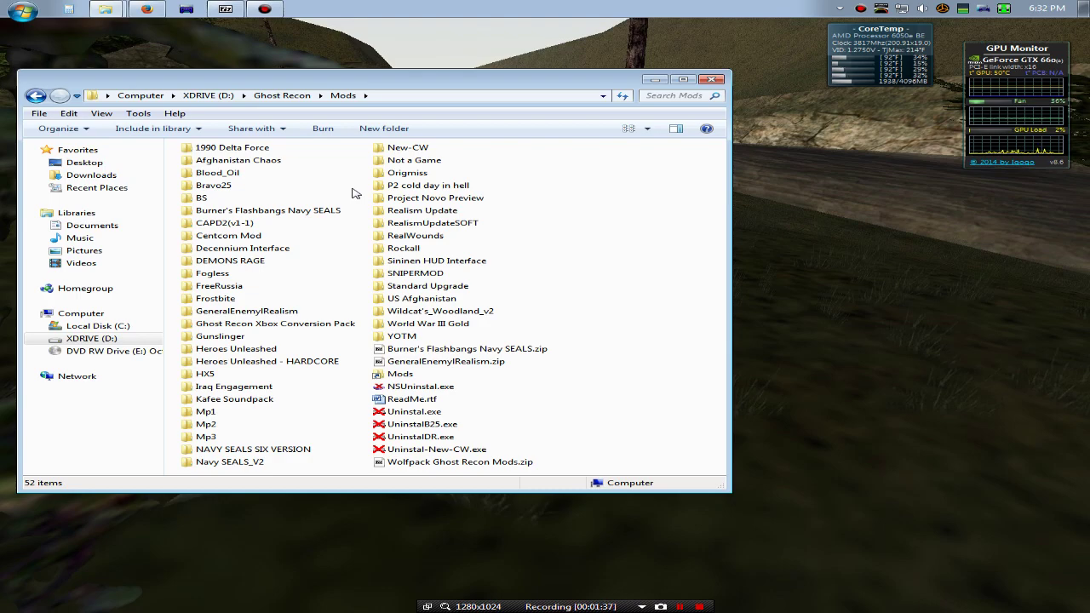
{"action": "left_click", "coordinate": [277, 96]}
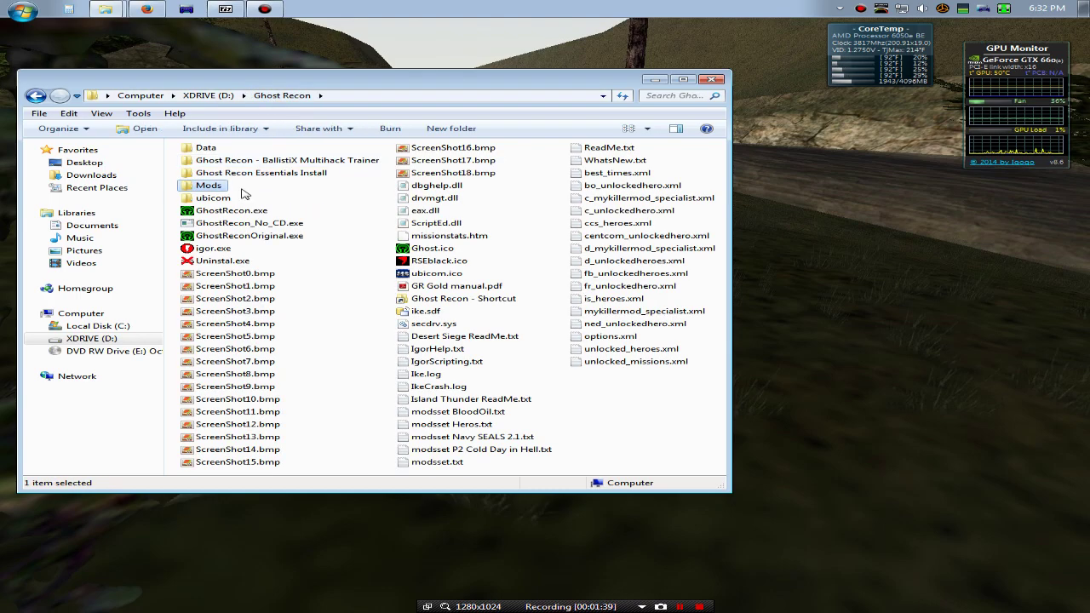
{"action": "double_click", "coordinate": [212, 187]}
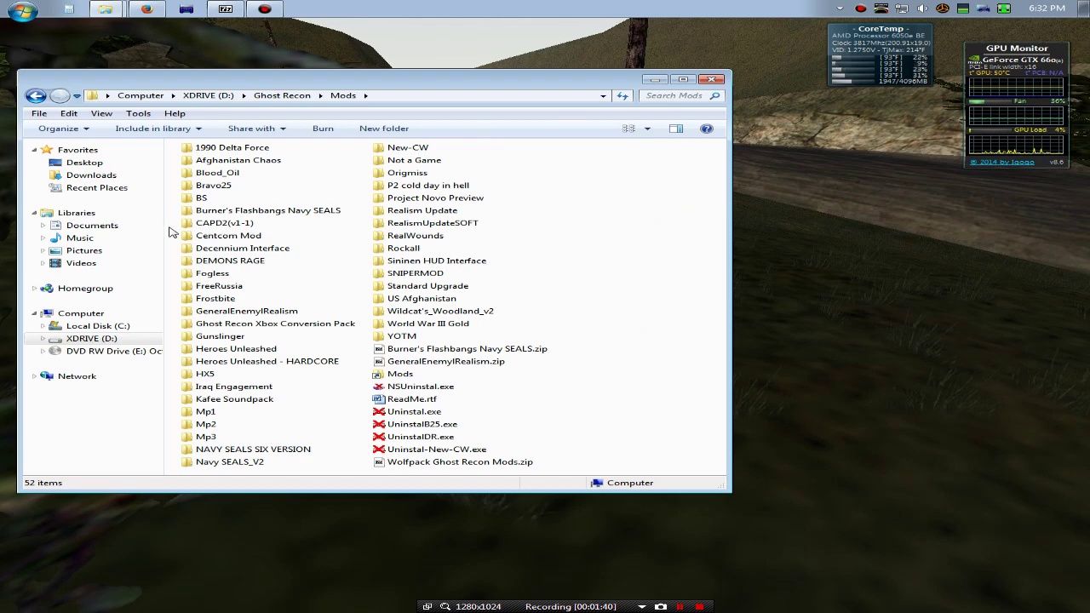
Inspect the contents of the 1990 Delta Force mod folder and go back up to the Ghost Recon folder
{"action": "double_click", "coordinate": [252, 149]}
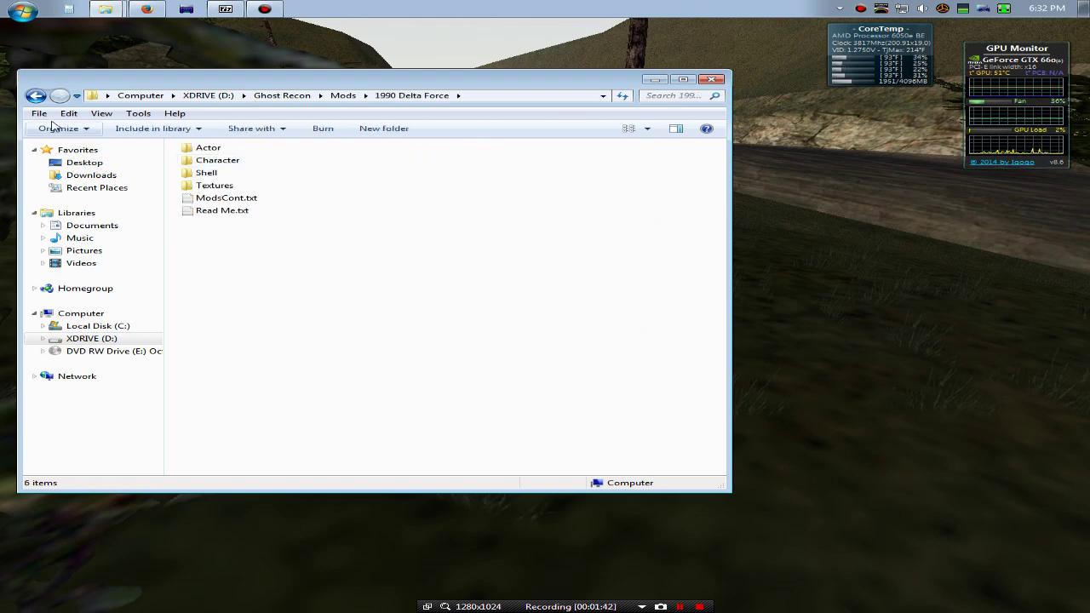
{"action": "left_click", "coordinate": [35, 96]}
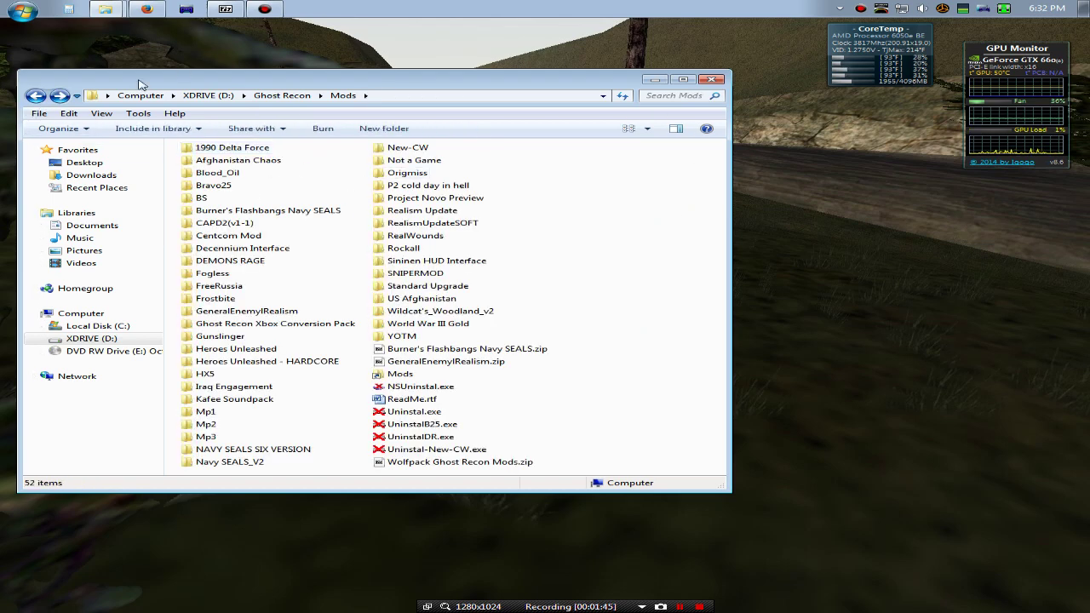
{"action": "left_click", "coordinate": [36, 97]}
{"action": "left_click", "coordinate": [353, 214]}
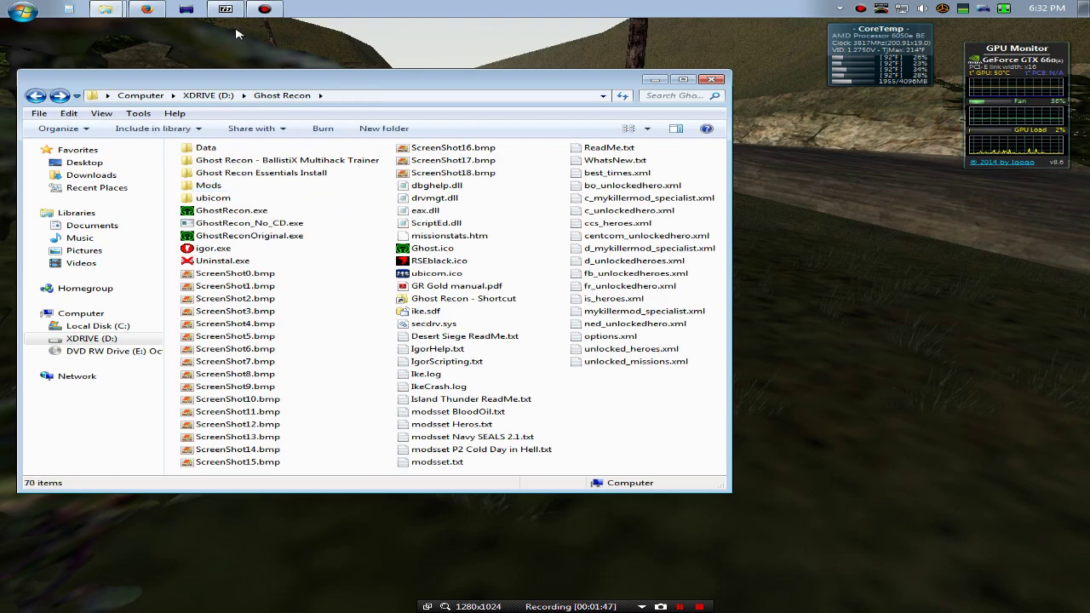
Bring up the Wolfpack Ghost Recon Mods archive in 7-Zip beside the game's opened Mods folder and mark the archive's mod folders
{"action": "key", "text": "alt+Tab"}
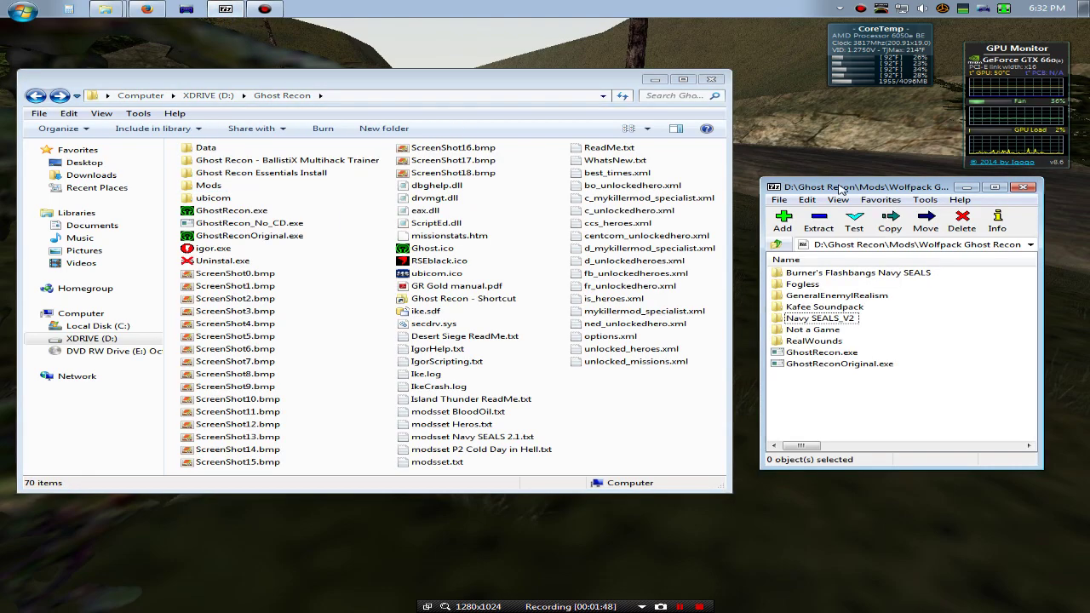
{"action": "double_click", "coordinate": [210, 185]}
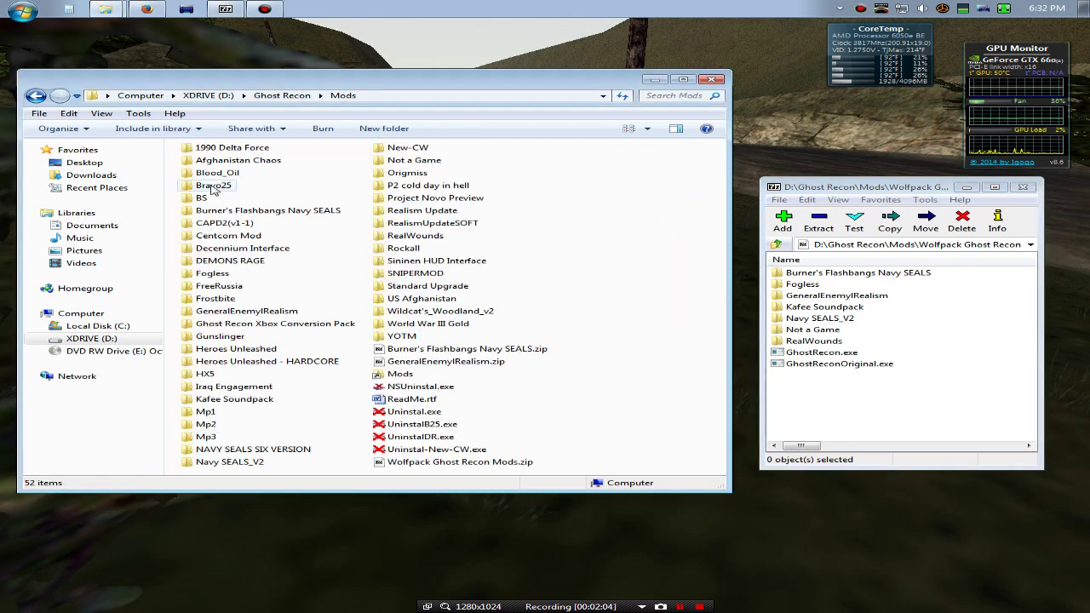
{"action": "left_click_drag", "start_coordinate": [875, 341], "coordinate": [785, 272]}
{"action": "left_click_drag", "start_coordinate": [817, 318], "coordinate": [925, 334]}
{"action": "left_click", "coordinate": [925, 334]}
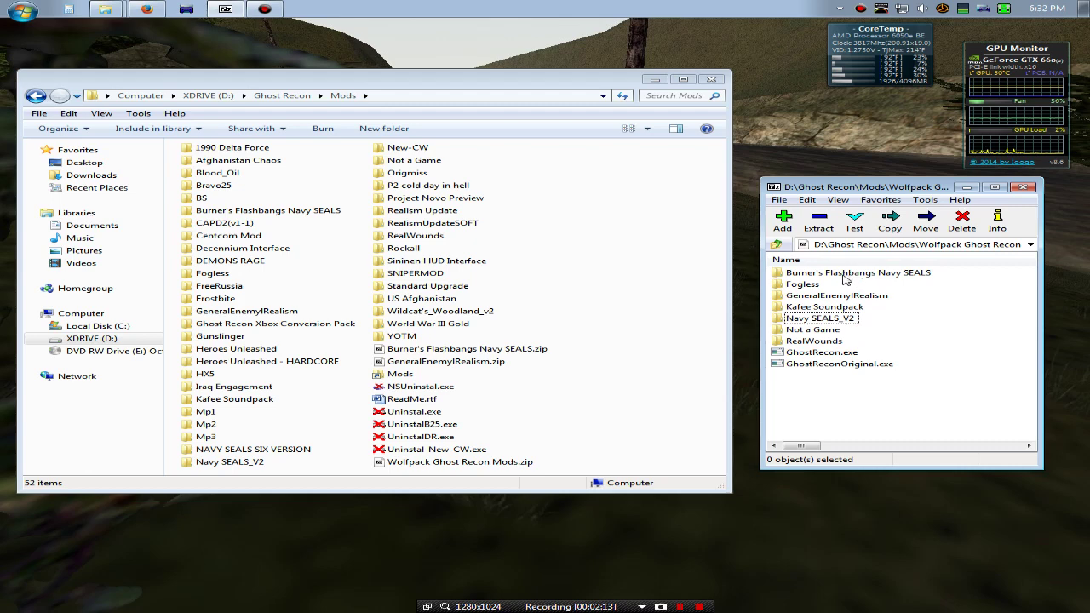
Inspect the contents of the Burner's Flashbangs Navy SEALS and Origmiss mod folders, returning to the Mods folder after each
{"action": "double_click", "coordinate": [302, 211]}
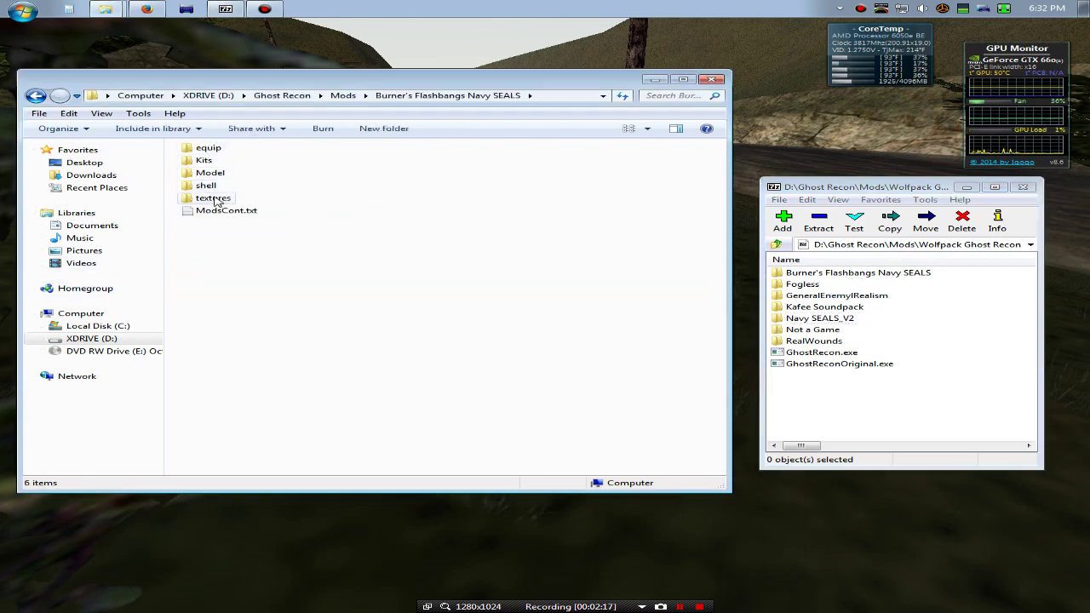
{"action": "left_click", "coordinate": [37, 97]}
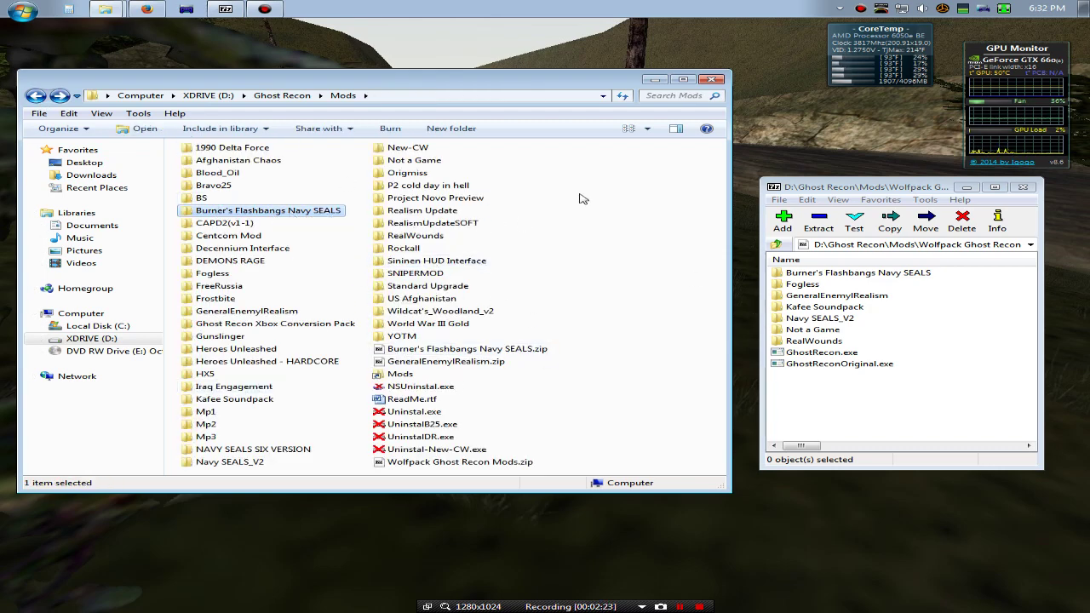
{"action": "left_click", "coordinate": [410, 179]}
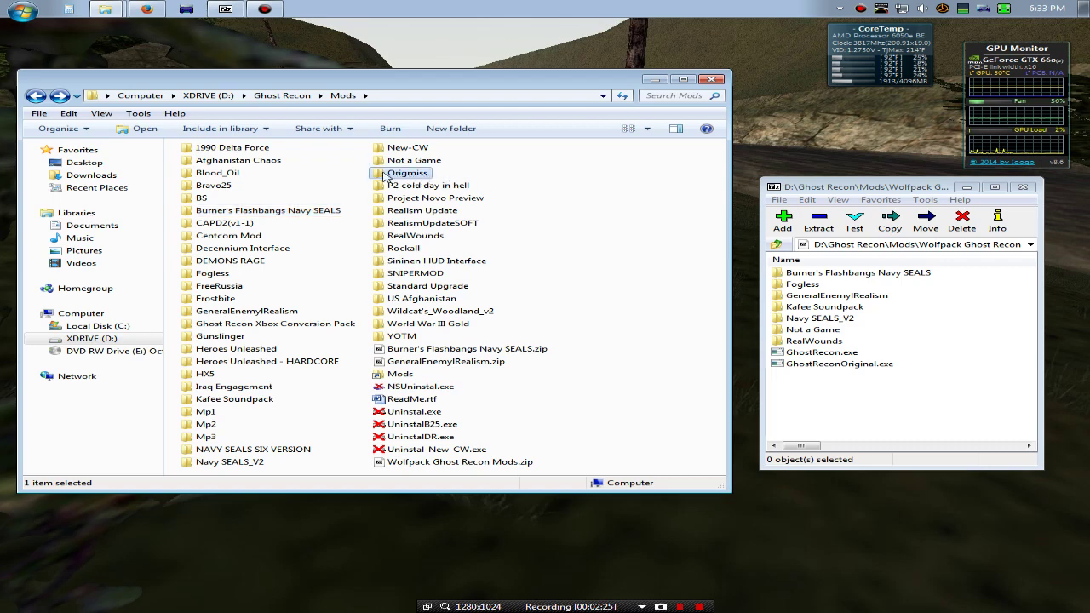
{"action": "double_click", "coordinate": [402, 173]}
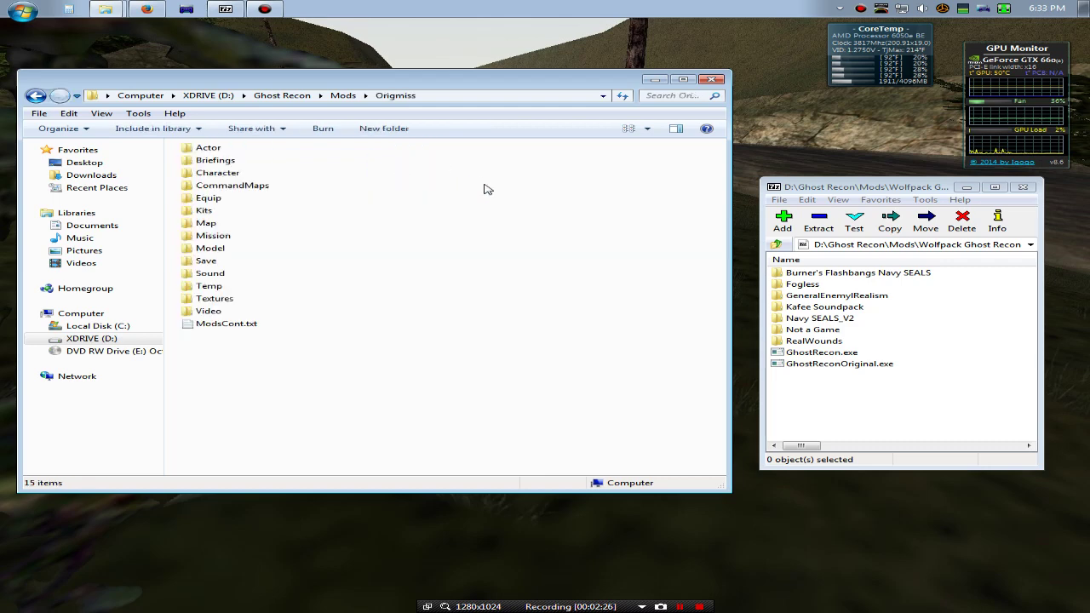
{"action": "left_click", "coordinate": [35, 96]}
{"action": "left_click", "coordinate": [656, 208]}
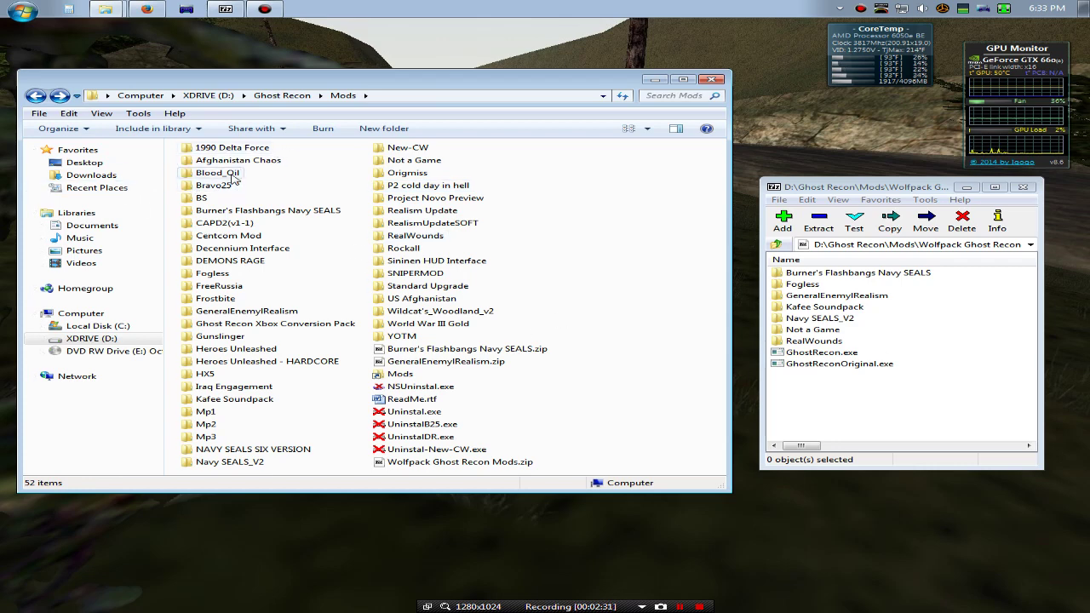
{"action": "mouse_move", "coordinate": [231, 177]}
{"action": "left_click", "coordinate": [655, 80]}
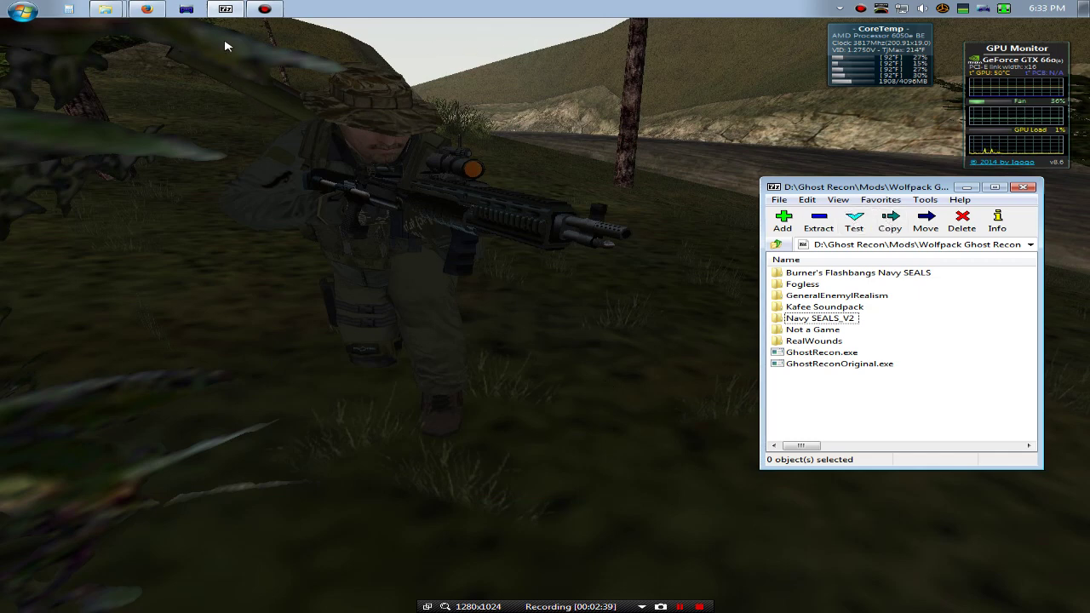
{"action": "mouse_move", "coordinate": [105, 9]}
{"action": "left_click", "coordinate": [104, 39]}
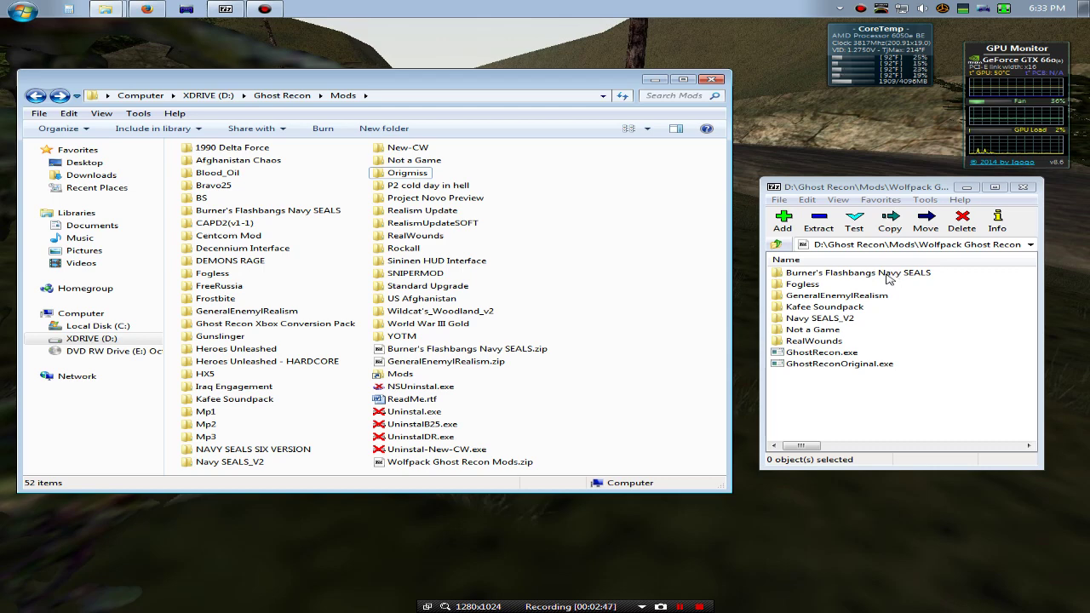
Read ModsCont.txt from the archive's Fogless folder, close it and return to the archive's top level
{"action": "double_click", "coordinate": [819, 284]}
{"action": "left_click", "coordinate": [819, 286]}
{"action": "double_click", "coordinate": [818, 286]}
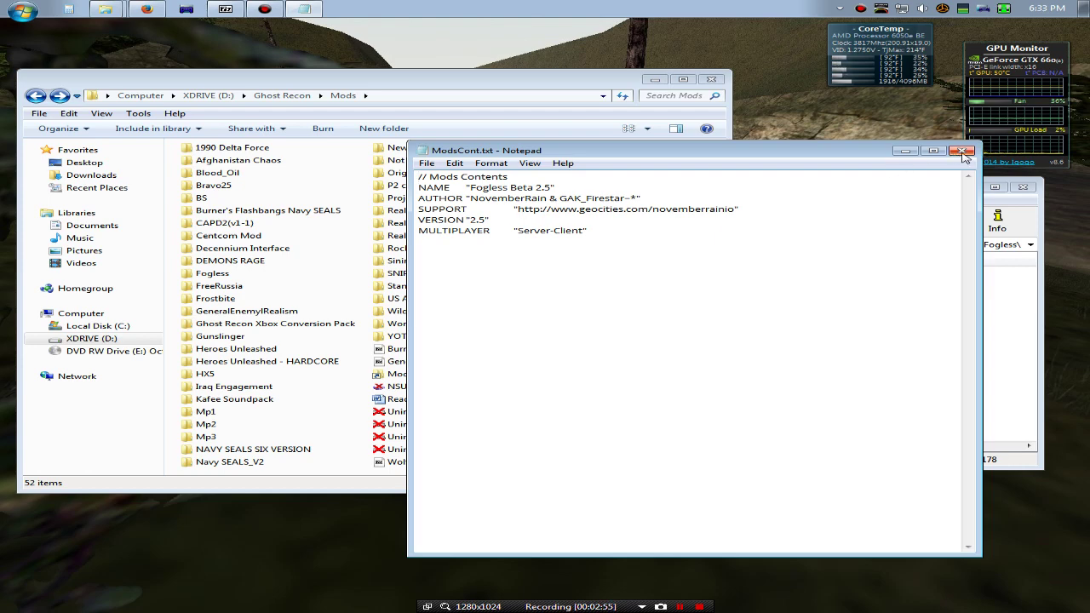
{"action": "left_click", "coordinate": [963, 155]}
{"action": "key", "text": "BackSpace"}
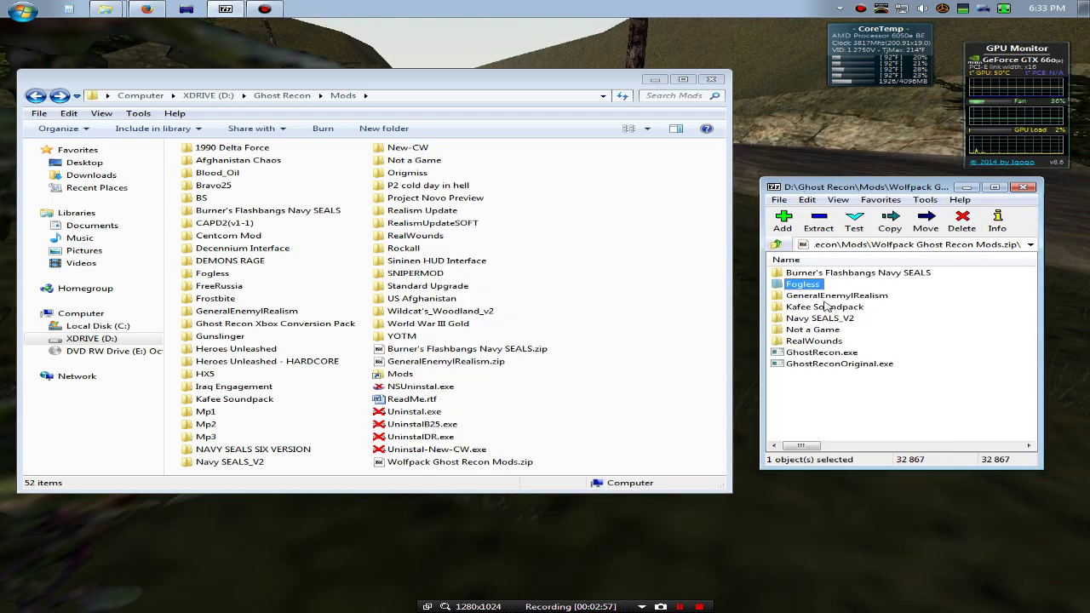
Read modscont.txt from the archive's GeneralEnemyRealism folder, close it and return to the archive's top level
{"action": "double_click", "coordinate": [824, 296]}
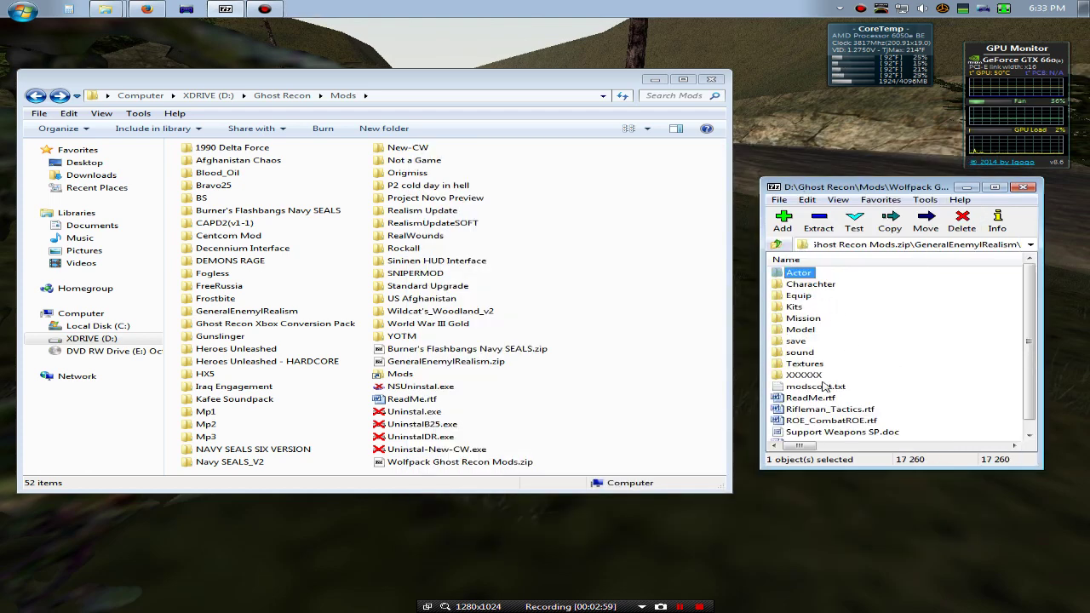
{"action": "double_click", "coordinate": [815, 386]}
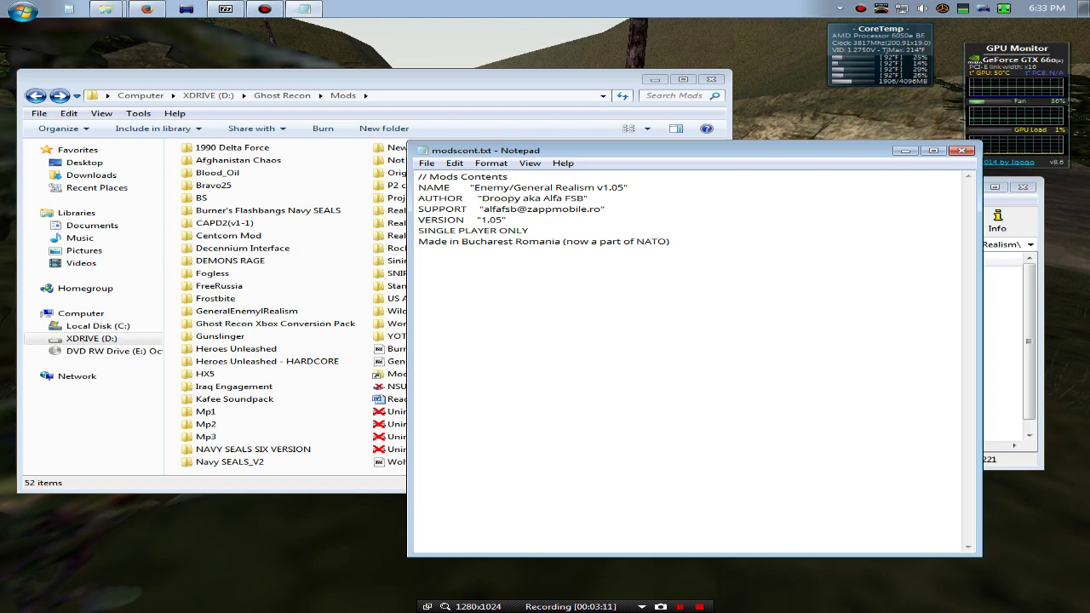
{"action": "left_click", "coordinate": [961, 151]}
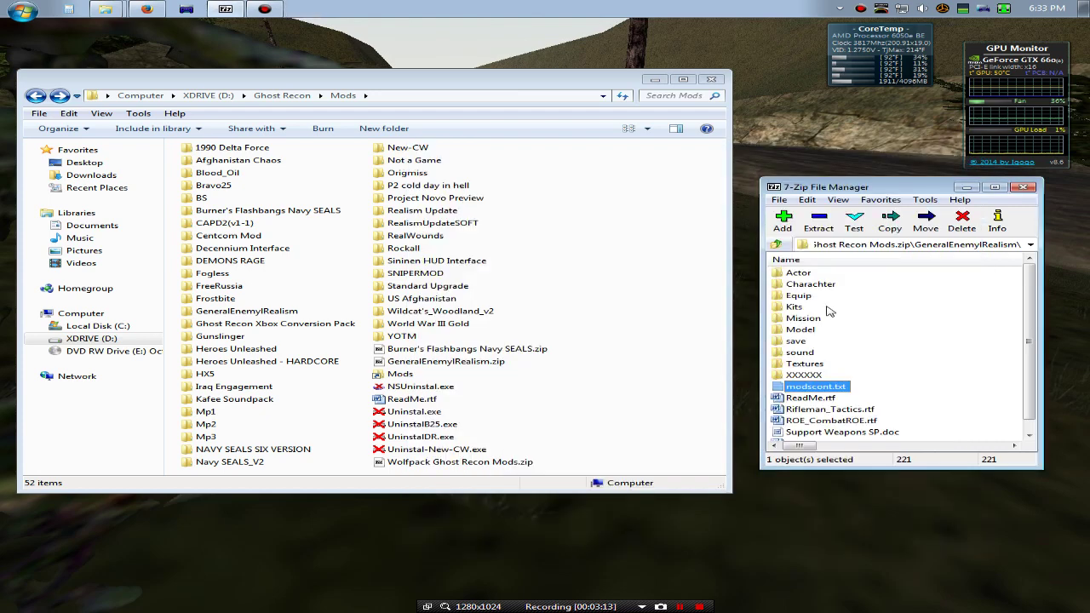
{"action": "left_click", "coordinate": [776, 244]}
Read ModsCont.txt from the archive's Kafee Soundpack folder twice, closing it and returning to the top level each time
{"action": "double_click", "coordinate": [839, 307]}
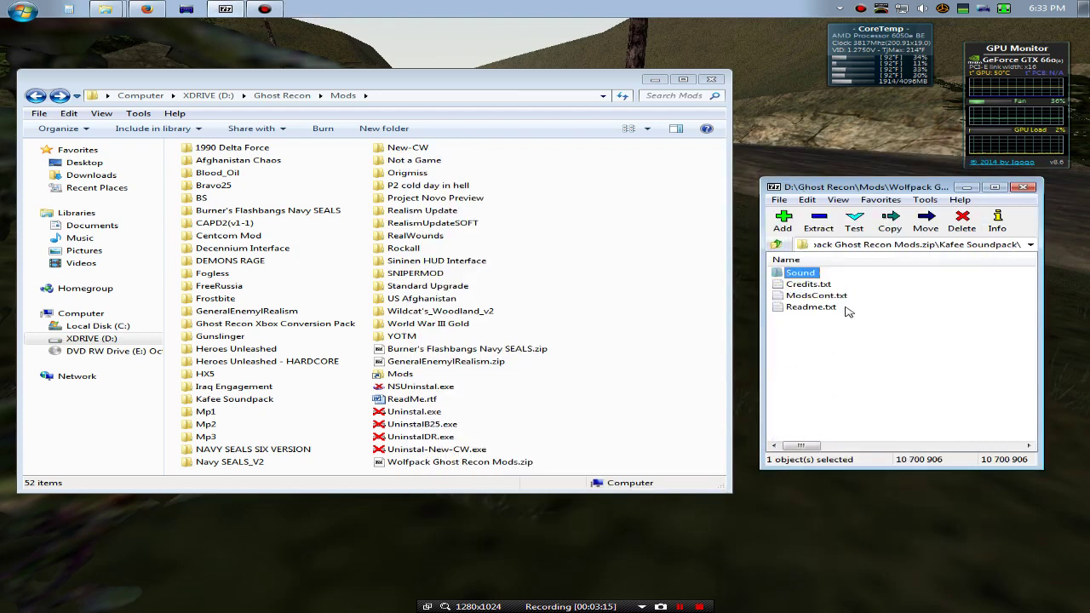
{"action": "double_click", "coordinate": [827, 296]}
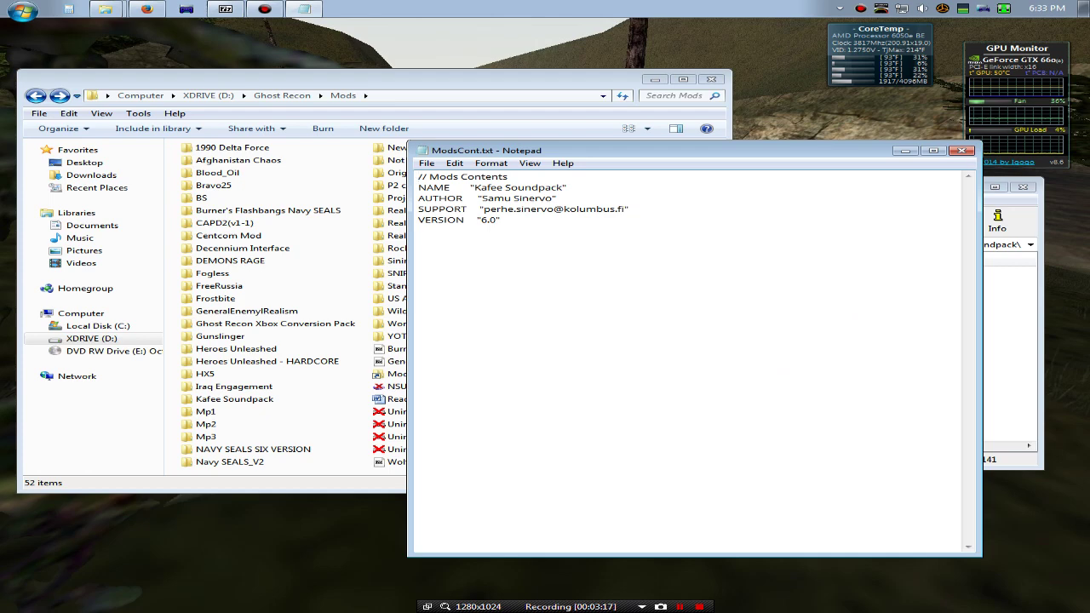
{"action": "left_click", "coordinate": [961, 151]}
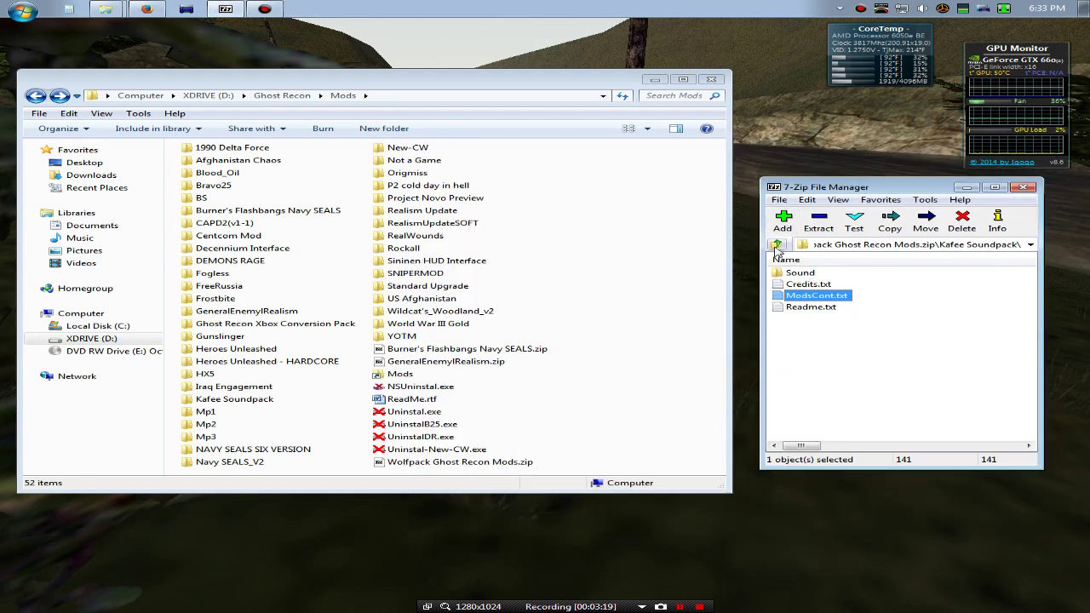
{"action": "left_click", "coordinate": [777, 245]}
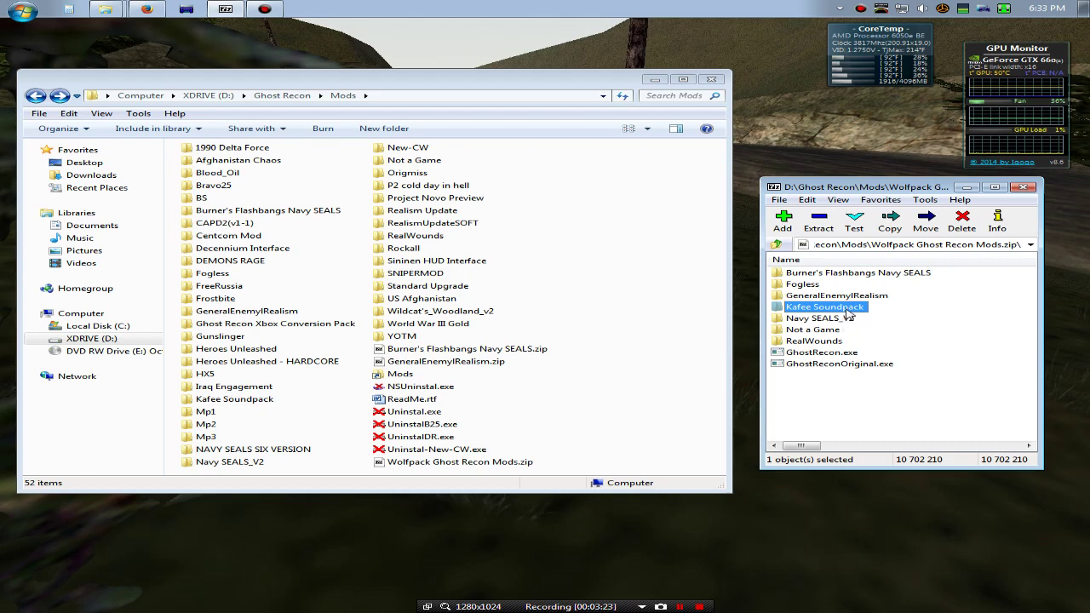
{"action": "double_click", "coordinate": [847, 308]}
{"action": "left_click", "coordinate": [823, 296]}
{"action": "double_click", "coordinate": [822, 295]}
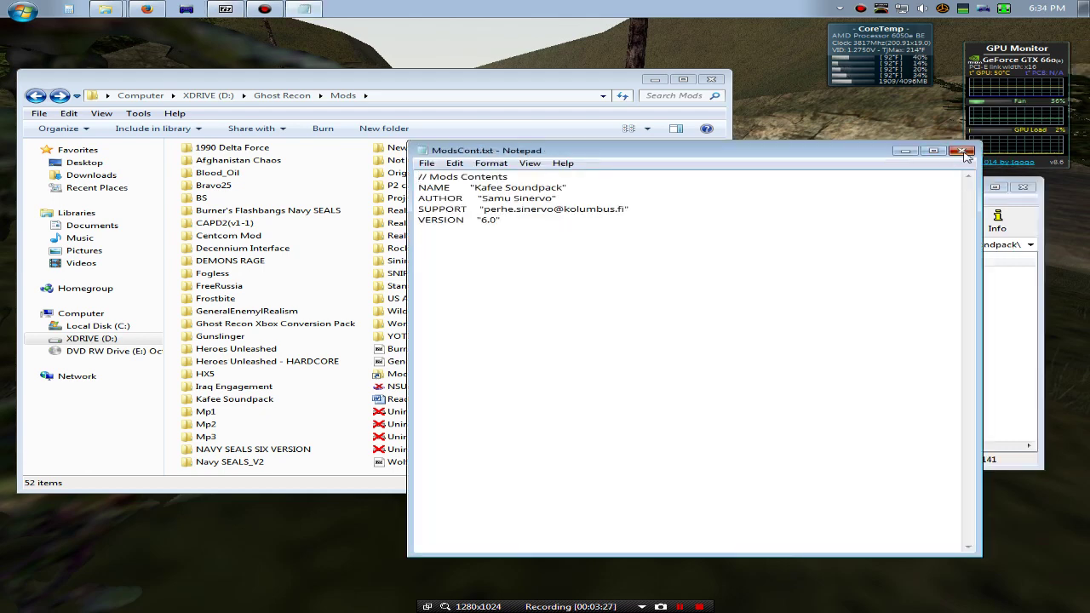
{"action": "left_click", "coordinate": [964, 153]}
{"action": "left_click", "coordinate": [775, 245]}
Read modscont.txt from the archive's Navy SEALS_V2 folder, close it and return to the archive's top level
{"action": "double_click", "coordinate": [833, 317]}
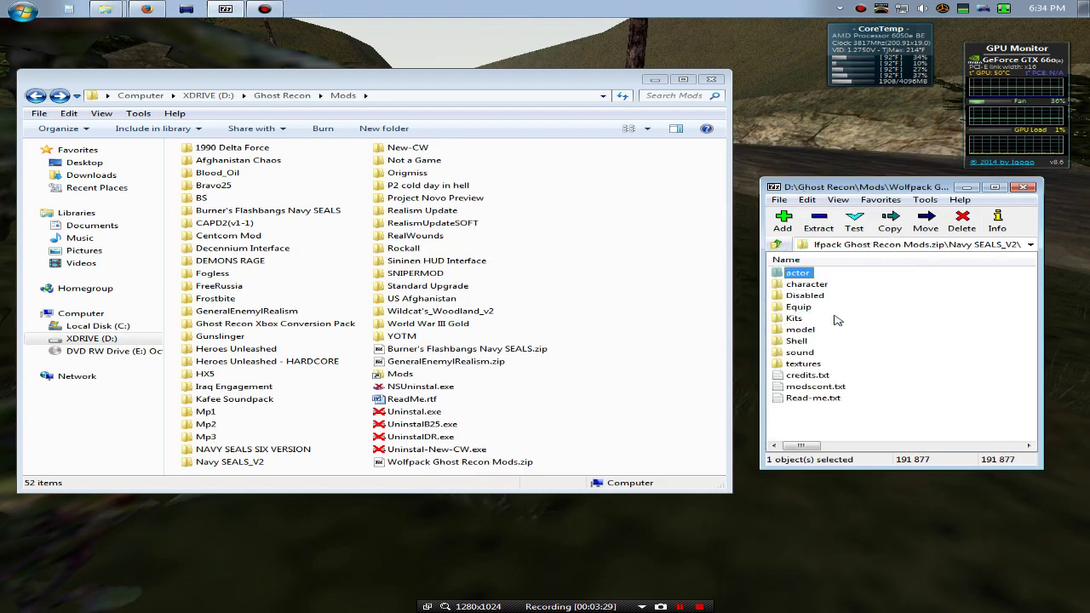
{"action": "double_click", "coordinate": [815, 387]}
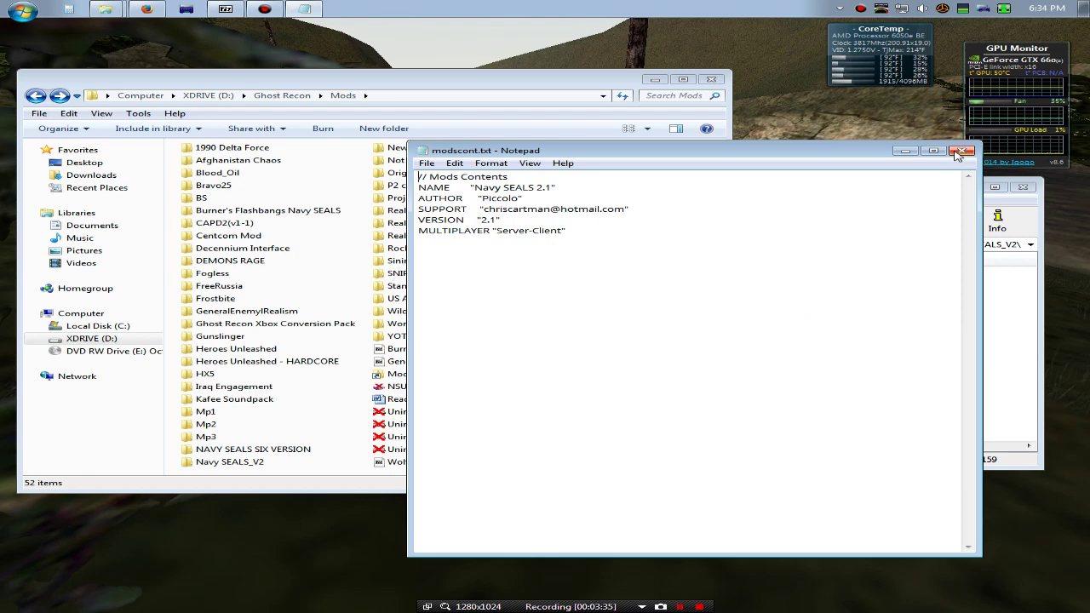
{"action": "left_click", "coordinate": [960, 151]}
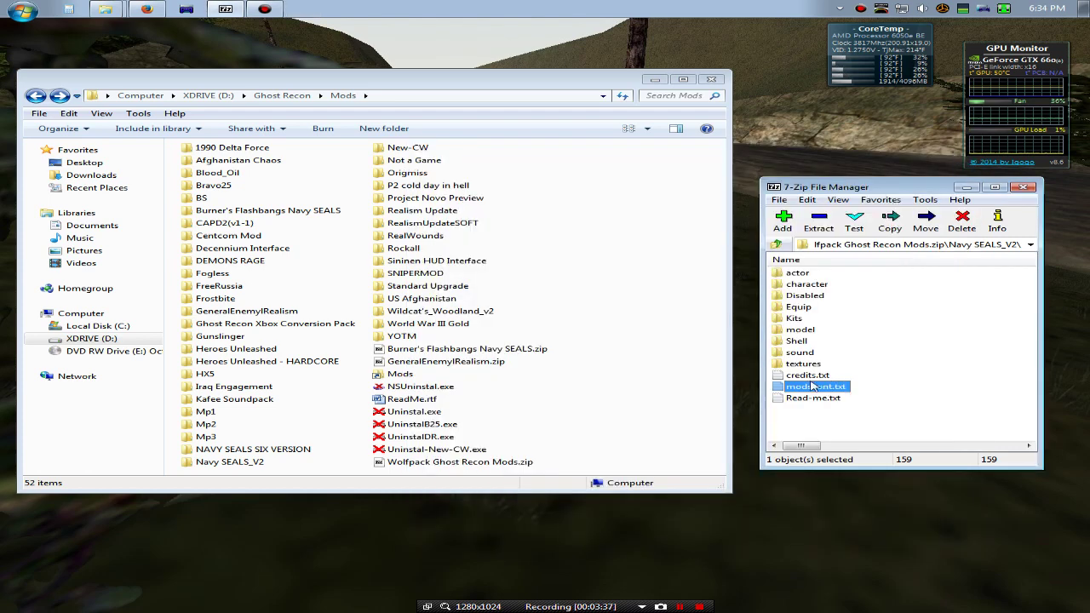
{"action": "left_click", "coordinate": [776, 244]}
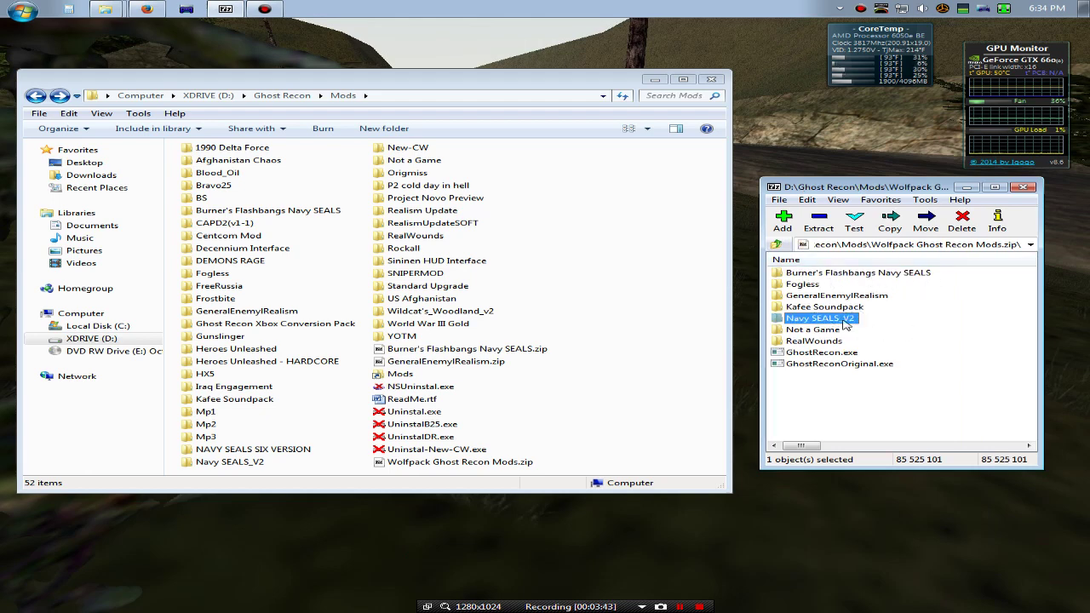
Read modscont.txt from the archive's Not a Game folder, close it and return to the archive's top level
{"action": "double_click", "coordinate": [840, 331]}
{"action": "double_click", "coordinate": [837, 306]}
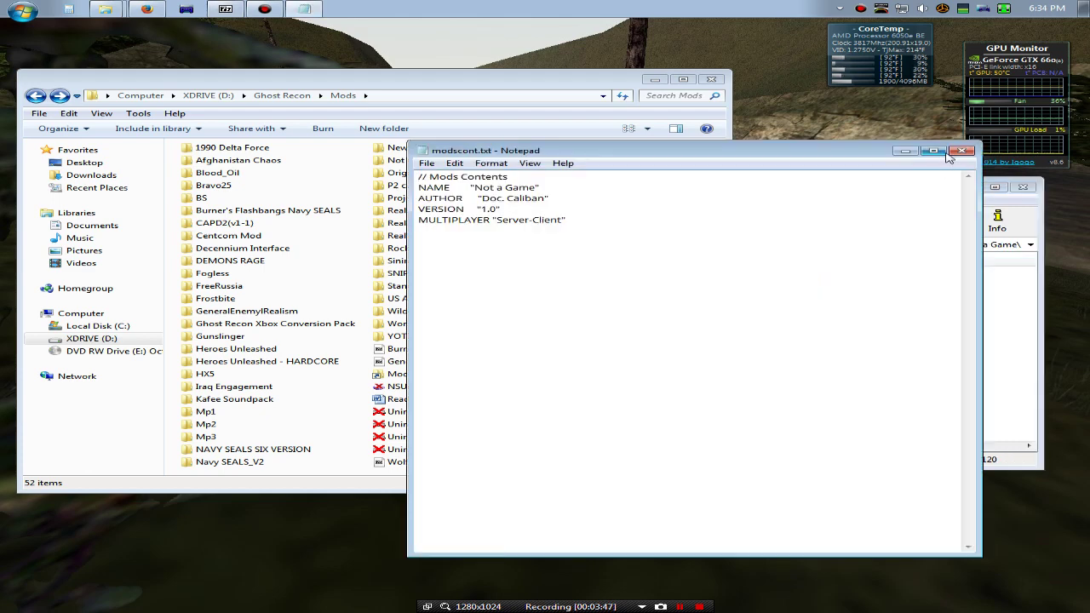
{"action": "left_click", "coordinate": [962, 151]}
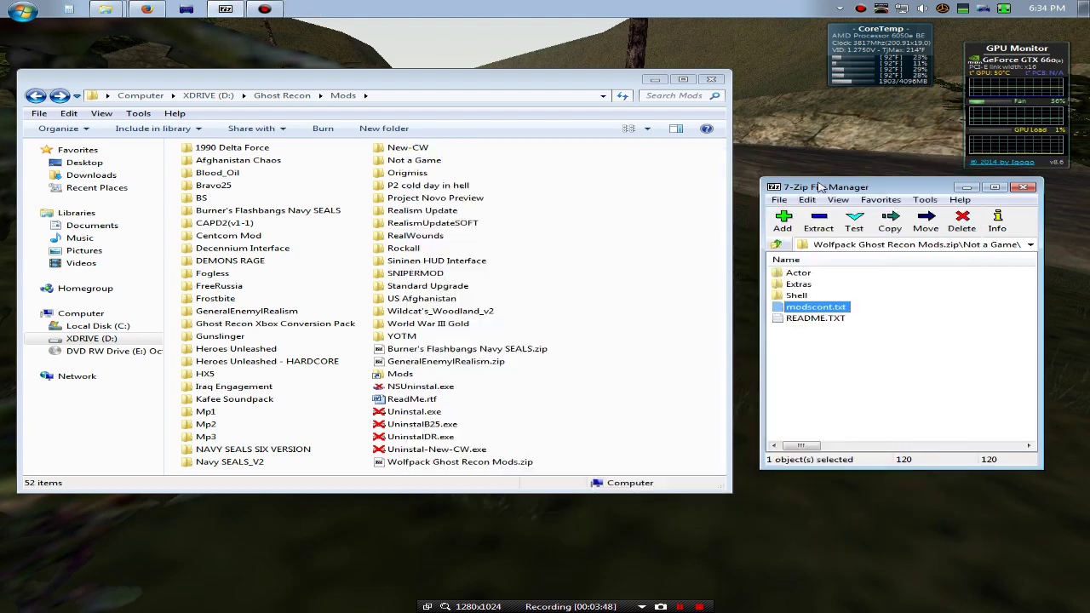
{"action": "left_click", "coordinate": [775, 245]}
Read ModsCont.txt from the archive's RealWounds folder, close it and return to the archive's top level
{"action": "double_click", "coordinate": [838, 343]}
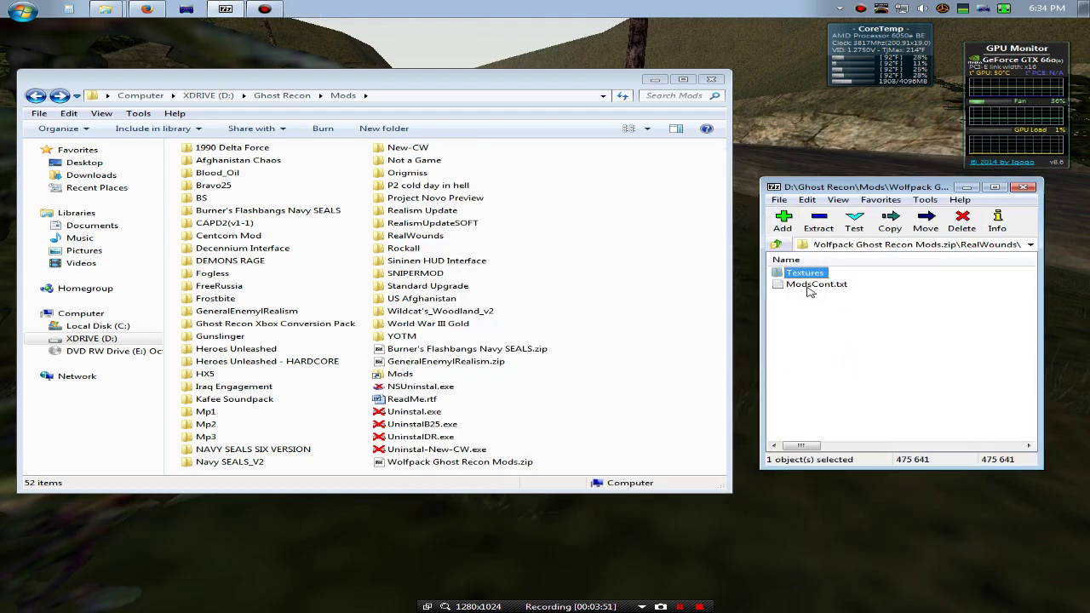
{"action": "double_click", "coordinate": [810, 286]}
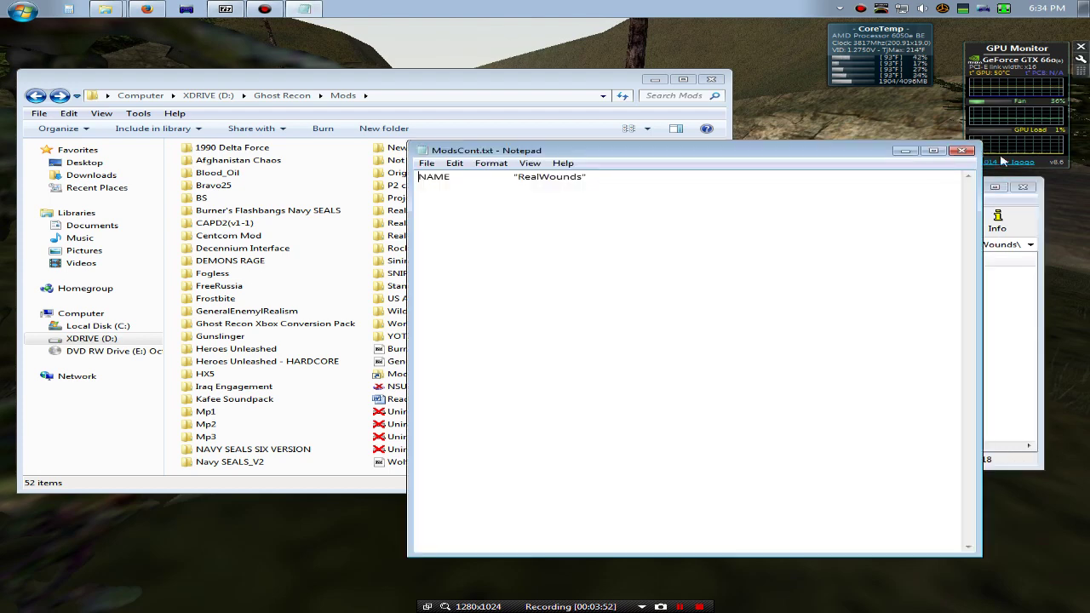
{"action": "left_click", "coordinate": [962, 151]}
{"action": "left_click", "coordinate": [776, 245]}
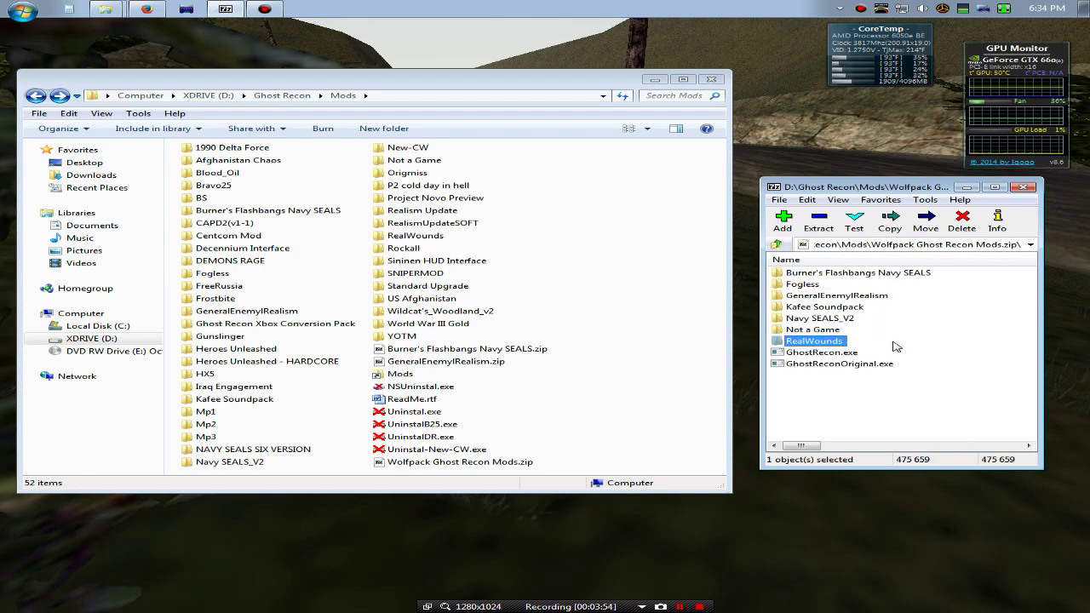
Mark GhostRecon.exe and GhostReconOriginal.exe in the archive with the game's main Ghost Recon folder open beside it, then clear the selection
{"action": "left_click", "coordinate": [926, 366]}
{"action": "left_click_drag", "start_coordinate": [808, 384], "coordinate": [868, 350]}
{"action": "left_click", "coordinate": [281, 95]}
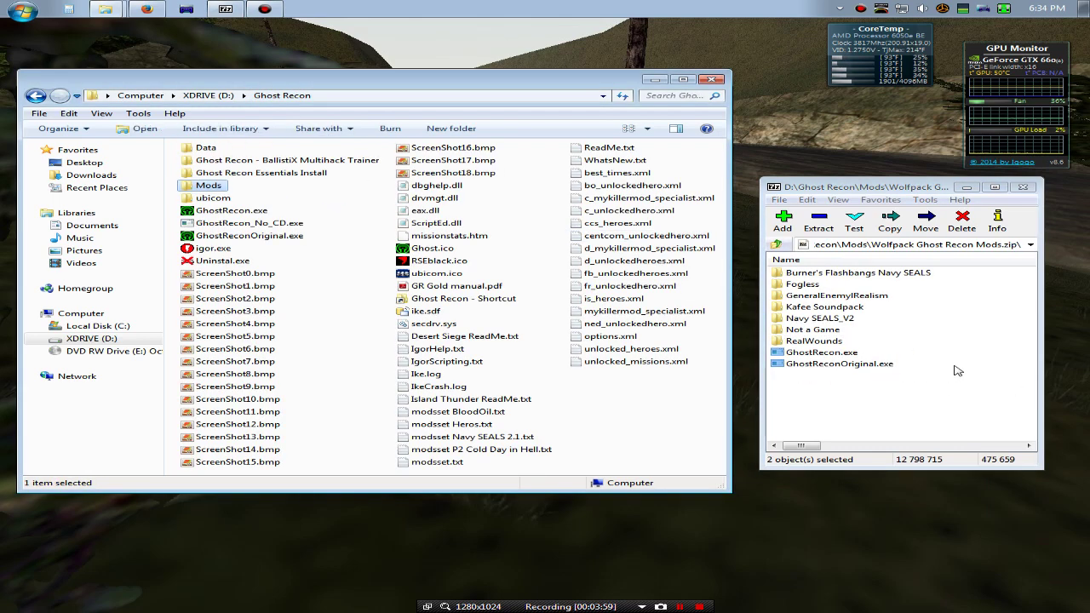
{"action": "left_click_drag", "start_coordinate": [830, 361], "coordinate": [832, 361]}
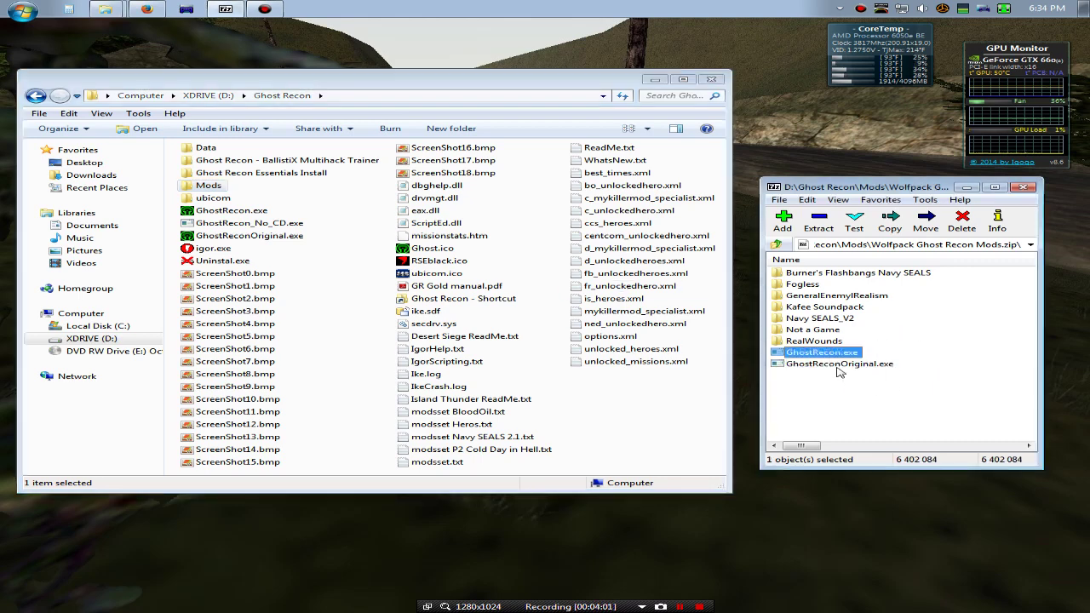
{"action": "left_click", "coordinate": [834, 366]}
{"action": "left_click", "coordinate": [824, 354]}
{"action": "left_click", "coordinate": [854, 366], "text": "shift"}
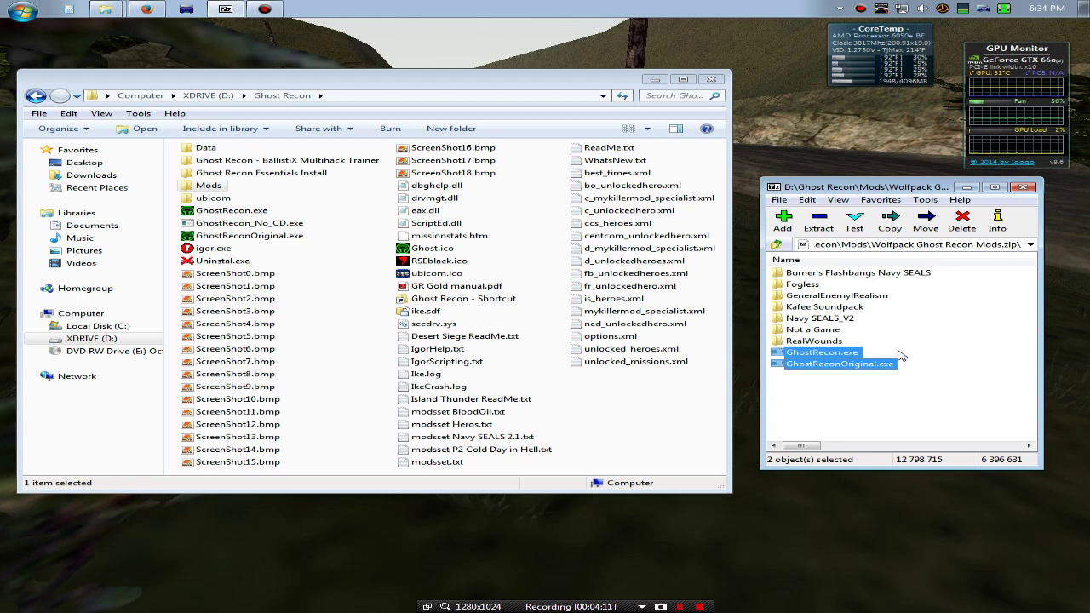
{"action": "left_click", "coordinate": [904, 356]}
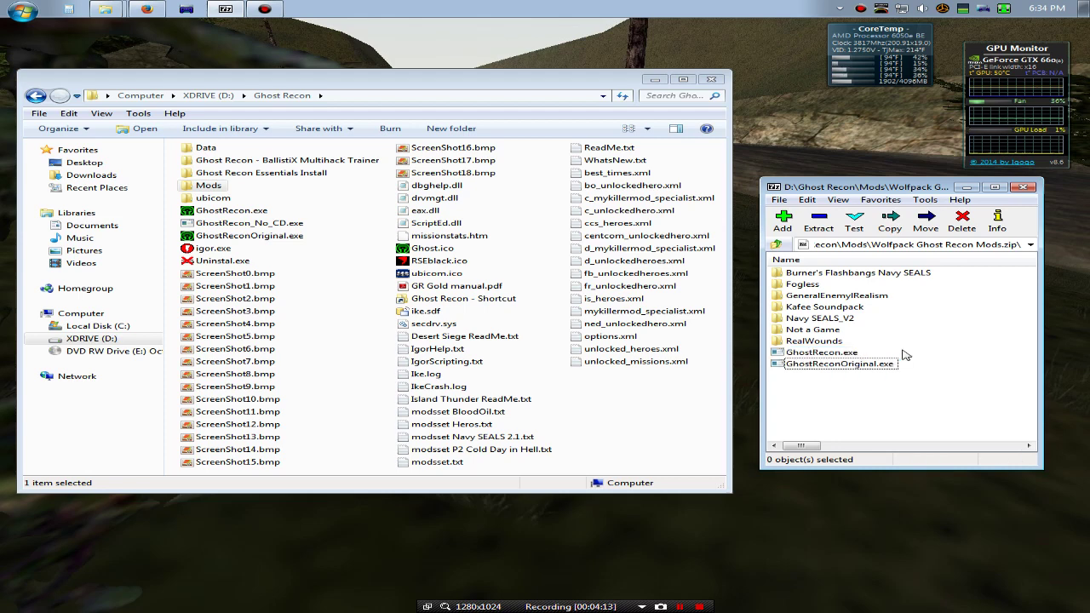
Bring up the Steam folder window and open its steamapps\common folder to show where Steam games are installed
{"action": "left_click", "coordinate": [117, 18]}
{"action": "left_click", "coordinate": [89, 53]}
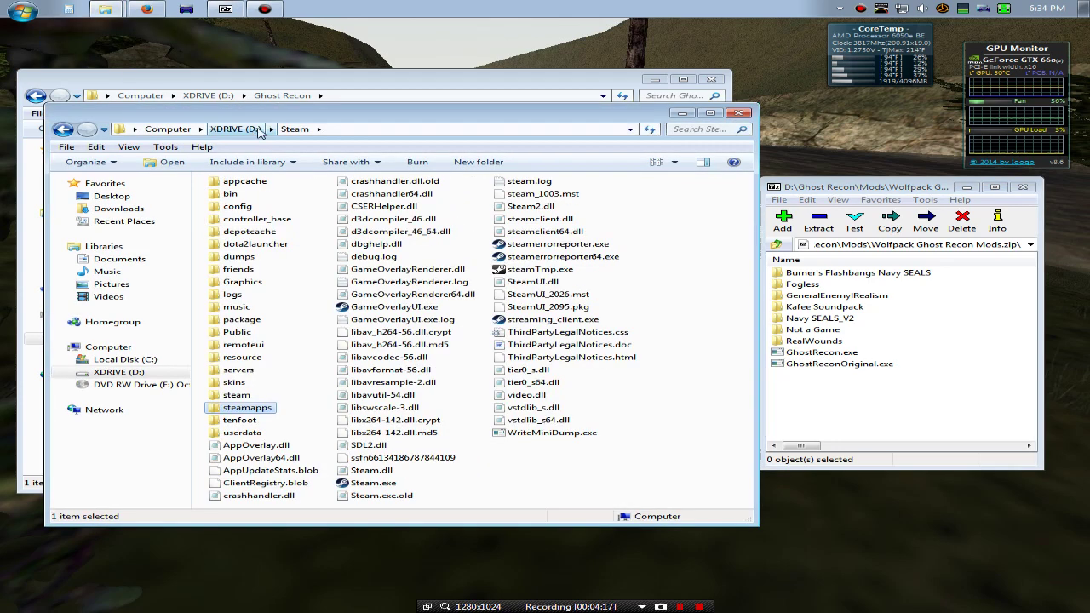
{"action": "double_click", "coordinate": [266, 409]}
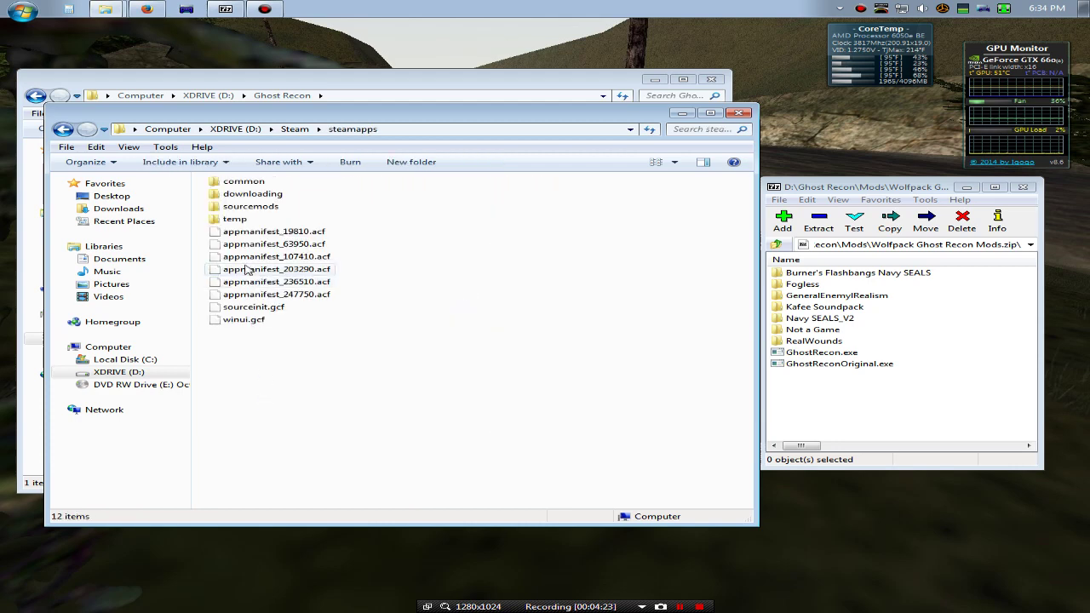
{"action": "double_click", "coordinate": [243, 181]}
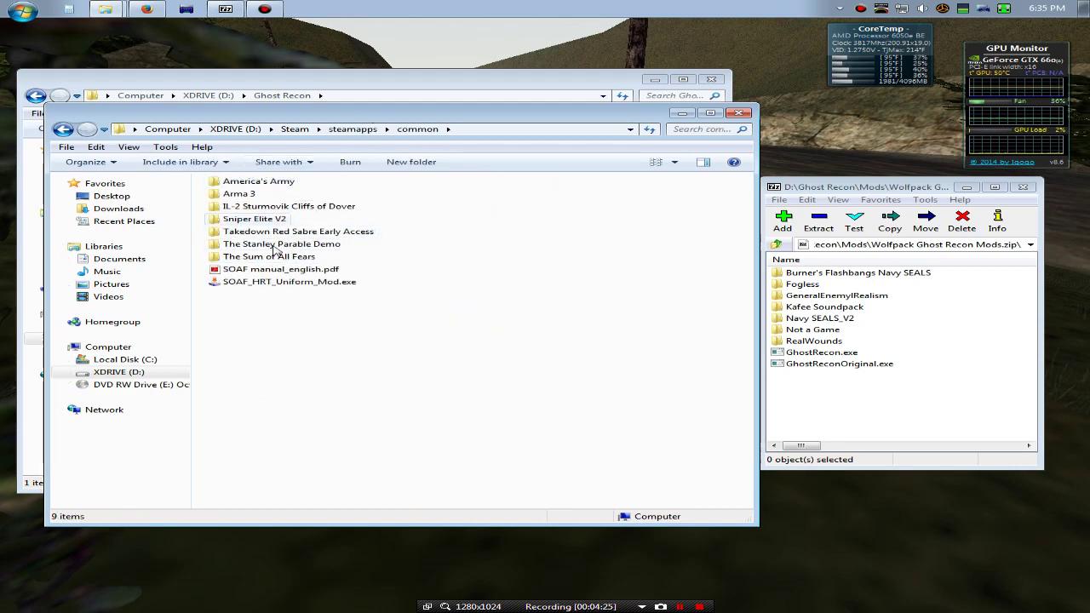
Return to the Ghost Recon folder window, open its Mods folder and bring the archive window to the front beside it
{"action": "left_click", "coordinate": [310, 81]}
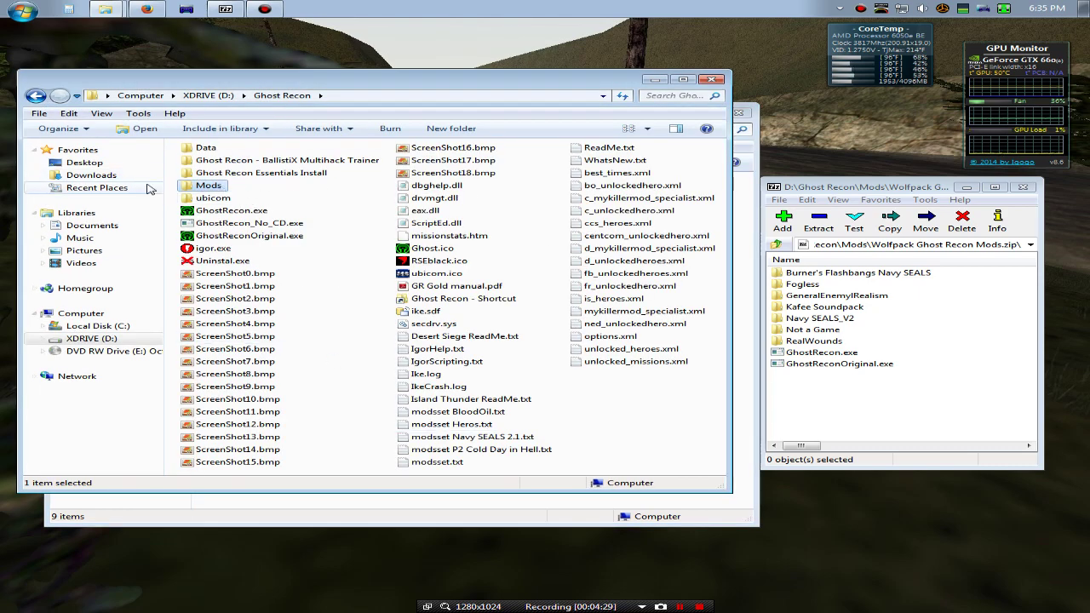
{"action": "left_click", "coordinate": [263, 192]}
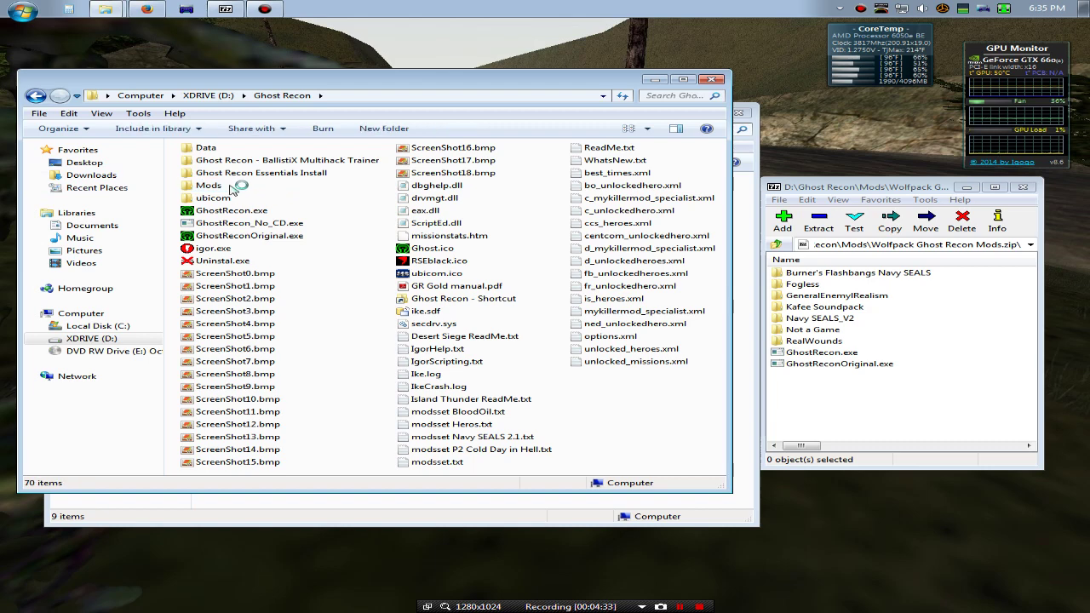
{"action": "left_click", "coordinate": [224, 187]}
{"action": "left_click", "coordinate": [814, 279]}
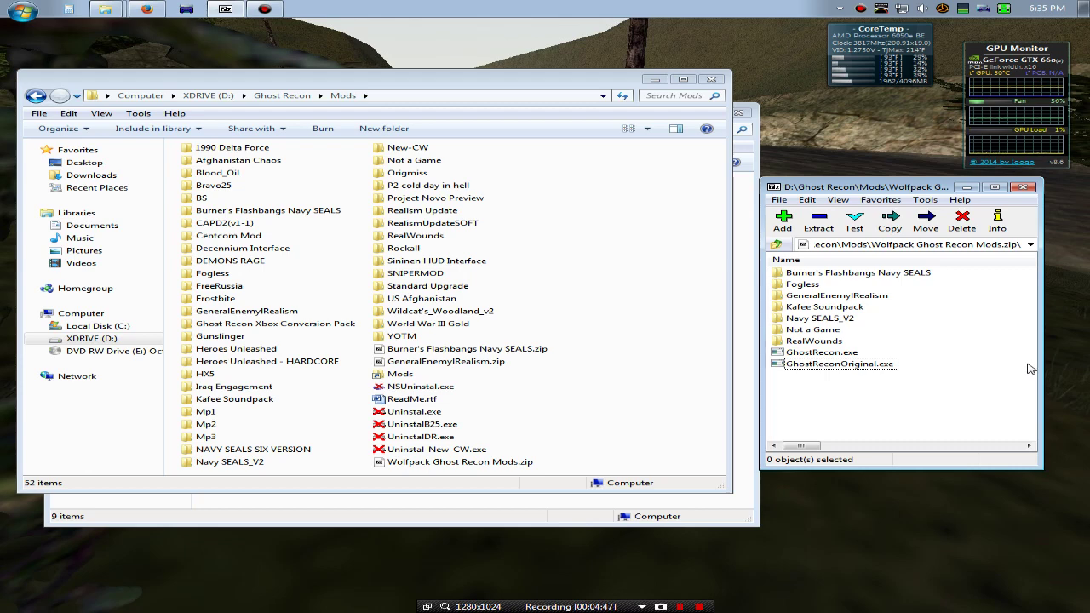
Switch to Firefox, open the Ghost Recon SEAL Team setup post and highlight the mod install order, including Burner's Flashbangs Navy SEALS
{"action": "key", "text": "alt+Tab"}
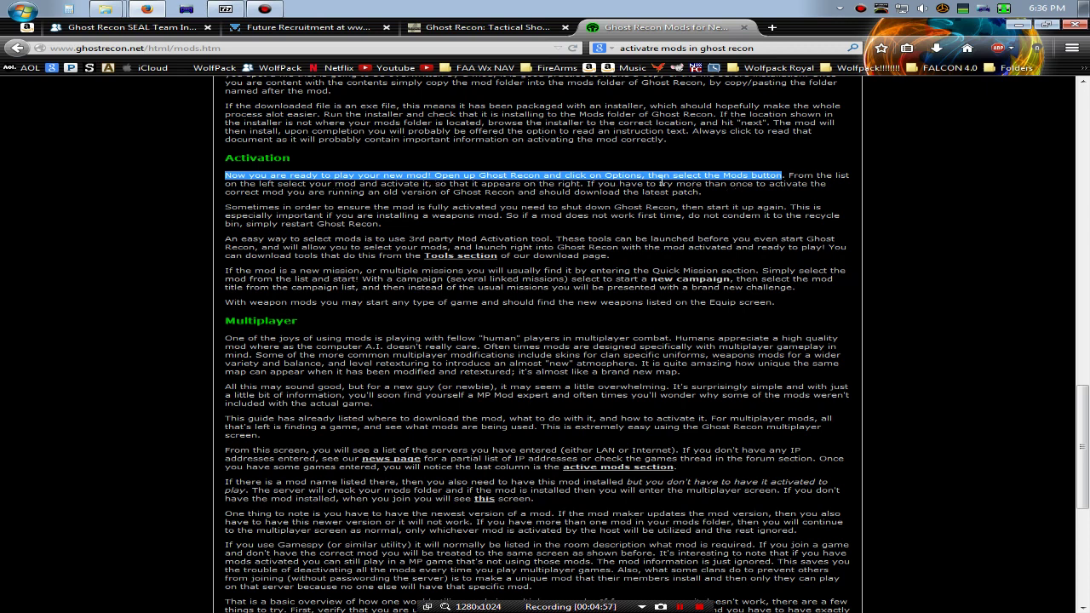
{"action": "left_click", "coordinate": [111, 30]}
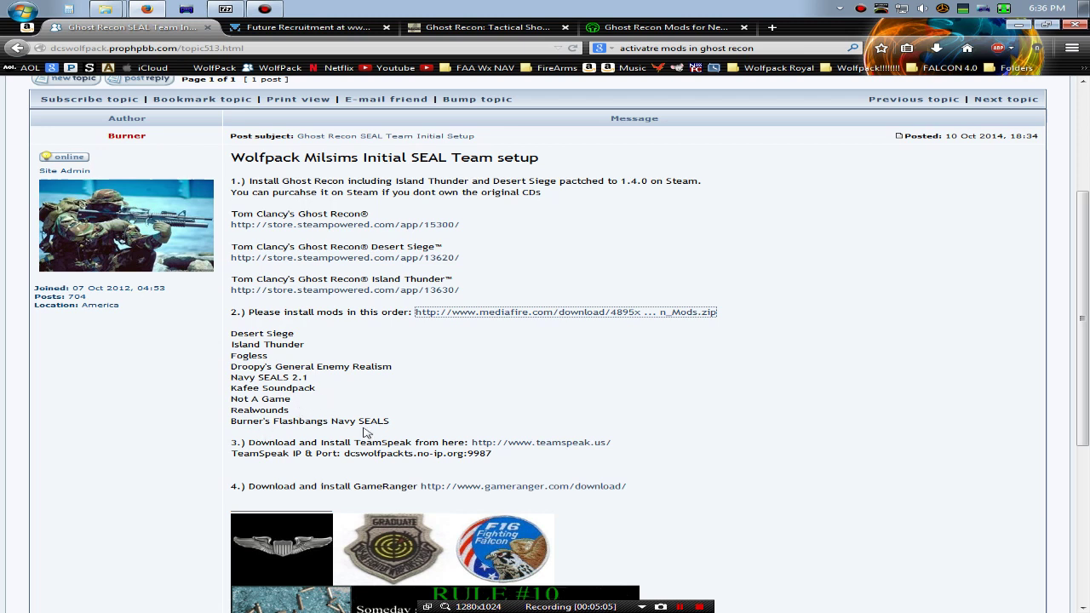
{"action": "left_click_drag", "start_coordinate": [232, 421], "coordinate": [419, 421]}
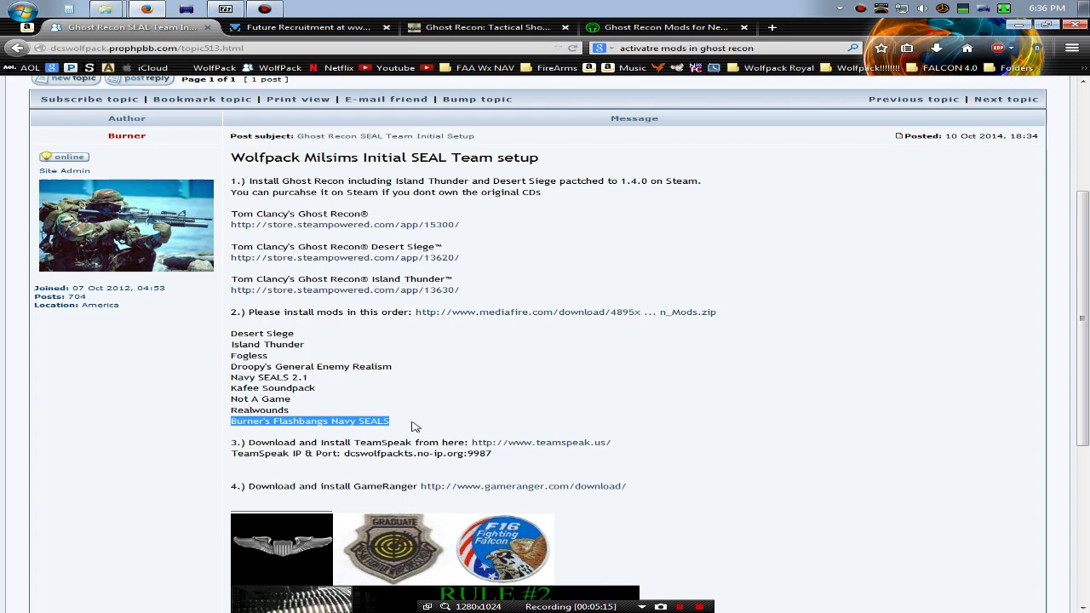
{"action": "left_click_drag", "start_coordinate": [412, 422], "coordinate": [158, 380]}
{"action": "left_click", "coordinate": [226, 340]}
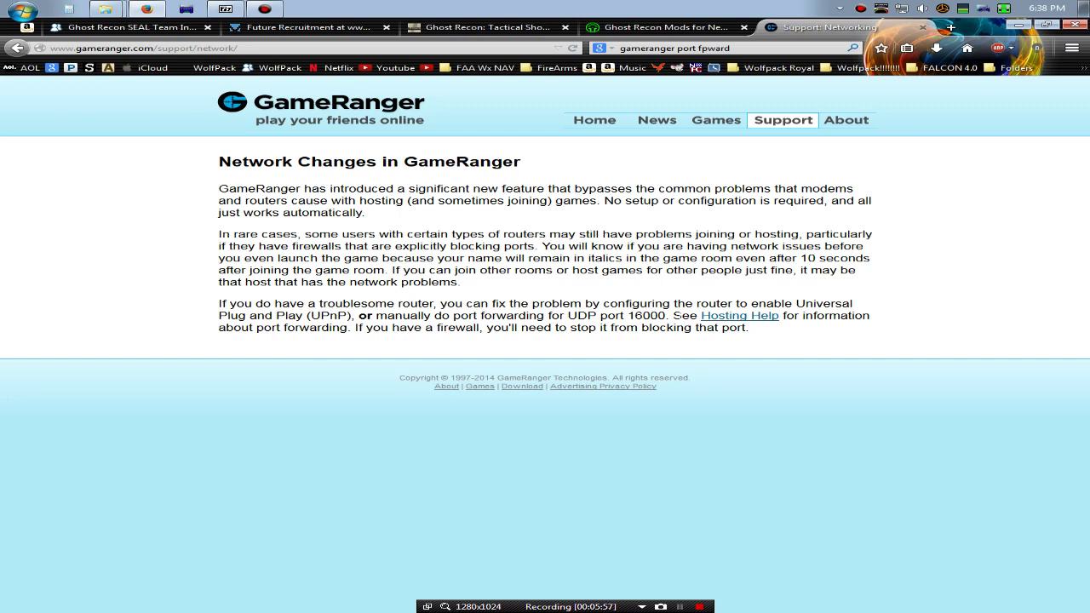
Highlight UDP port 16000 and the UPnP and port forwarding advice on GameRanger's network support page, then clear the selection
{"action": "left_click_drag", "start_coordinate": [665, 316], "coordinate": [563, 316]}
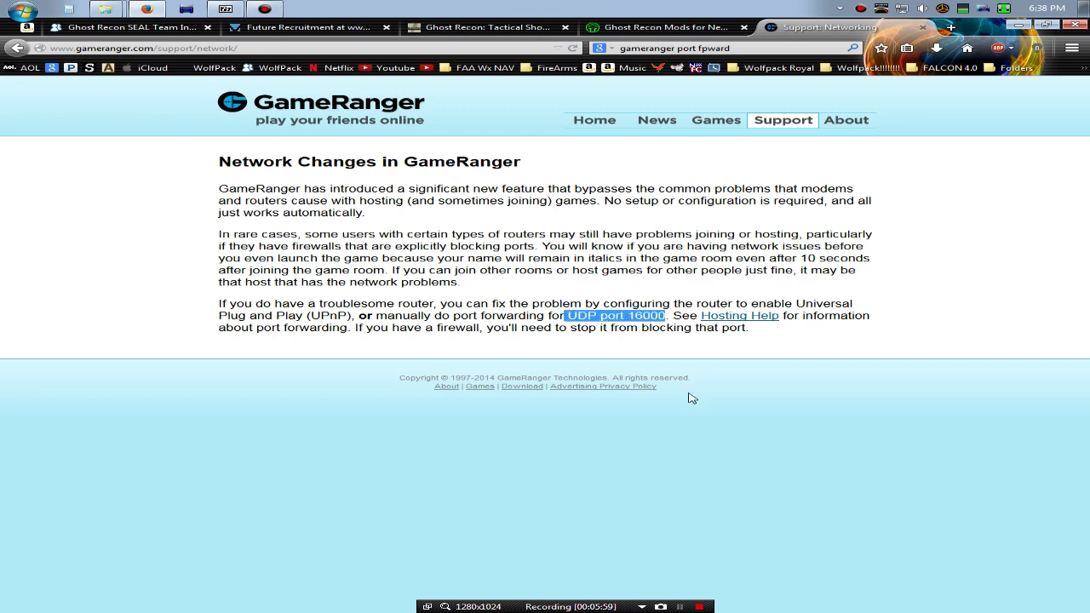
{"action": "left_click_drag", "start_coordinate": [749, 304], "coordinate": [359, 316]}
{"action": "left_click_drag", "start_coordinate": [664, 316], "coordinate": [782, 304]}
{"action": "left_click", "coordinate": [797, 304]}
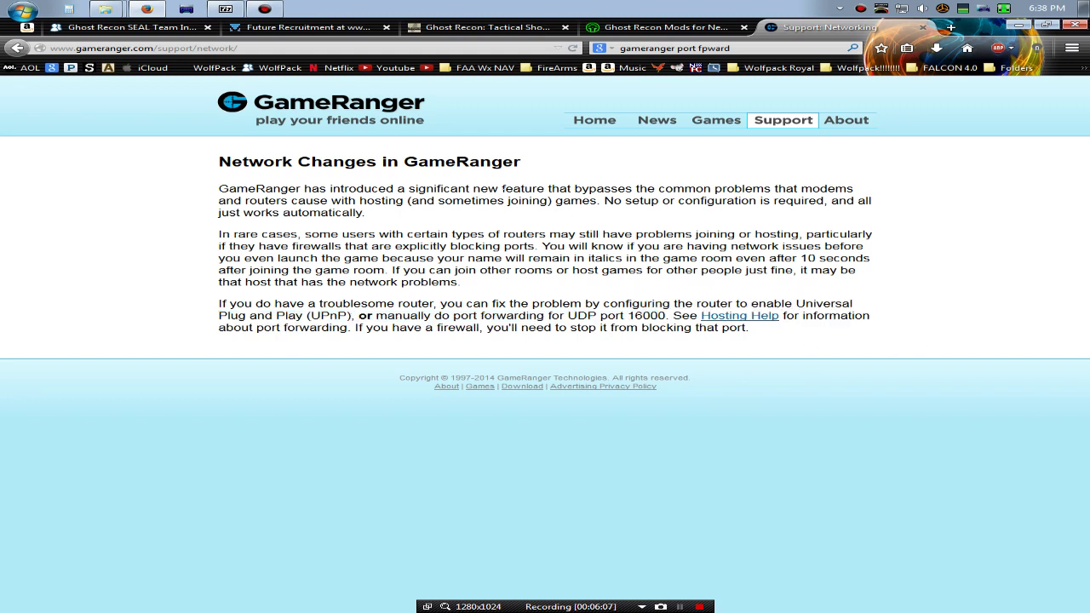